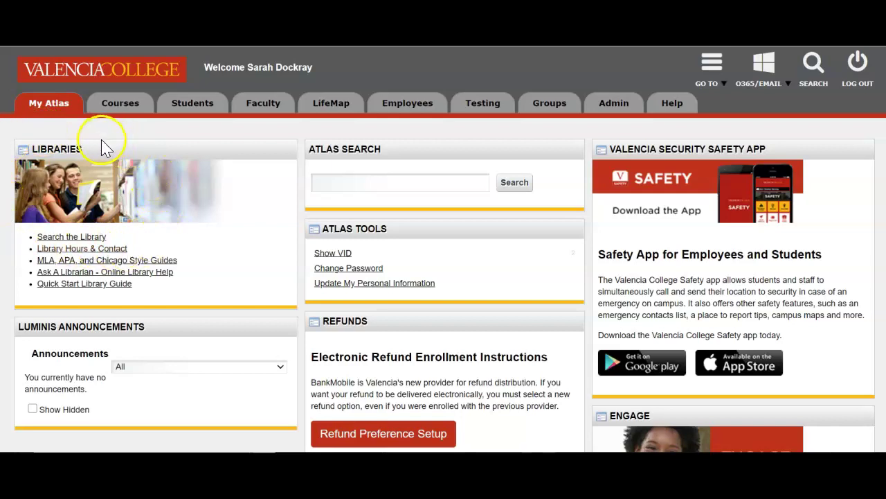
# Go to the library search, list its databases by subject, and collapse every expanded subject category
pyautogui.click(79, 238)
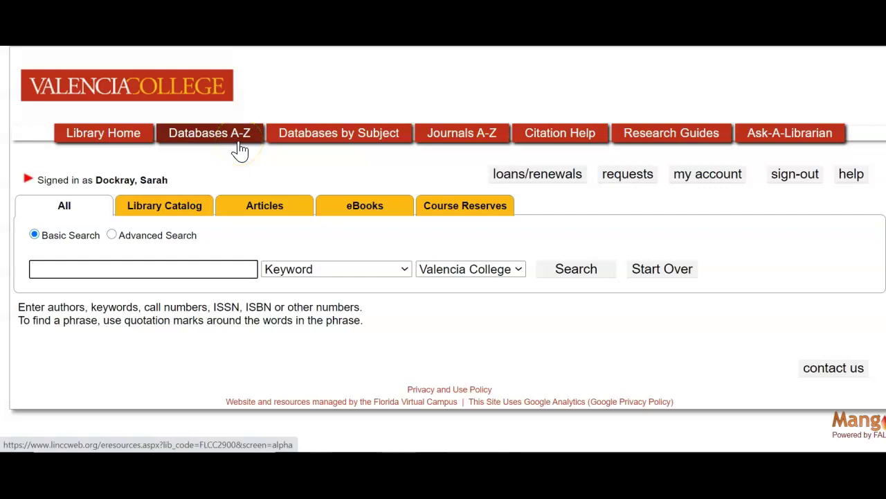
pyautogui.click(298, 140)
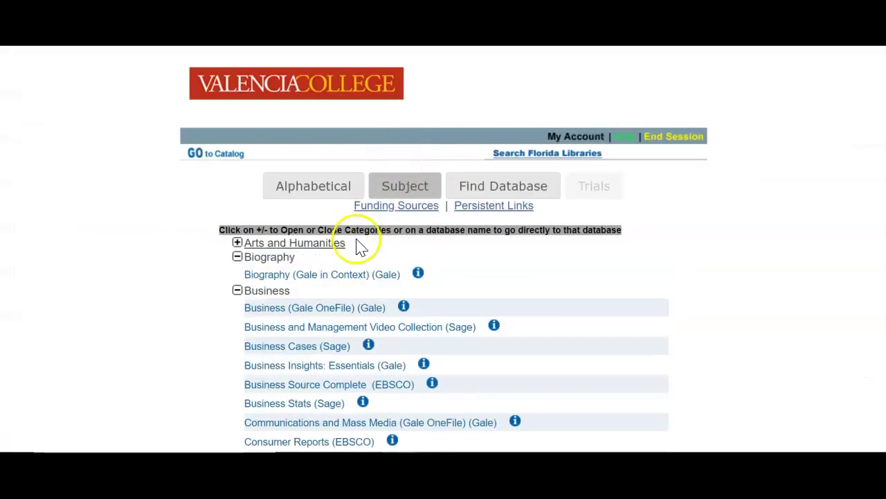
pyautogui.click(237, 257)
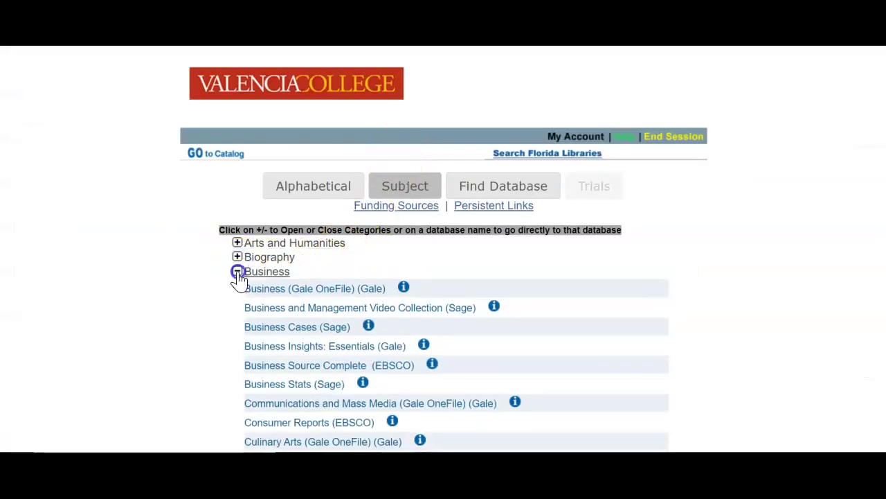
pyautogui.click(237, 271)
pyautogui.scroll(-1, 239, 277)
pyautogui.click(236, 286)
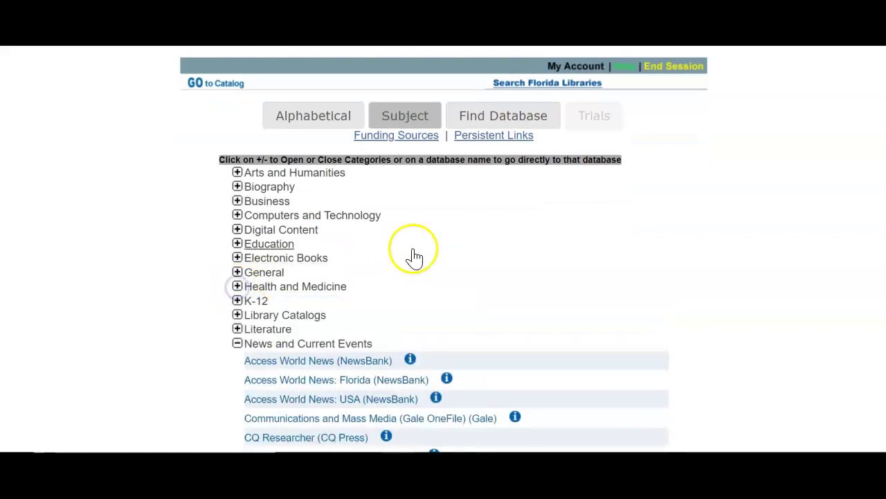
pyautogui.click(237, 343)
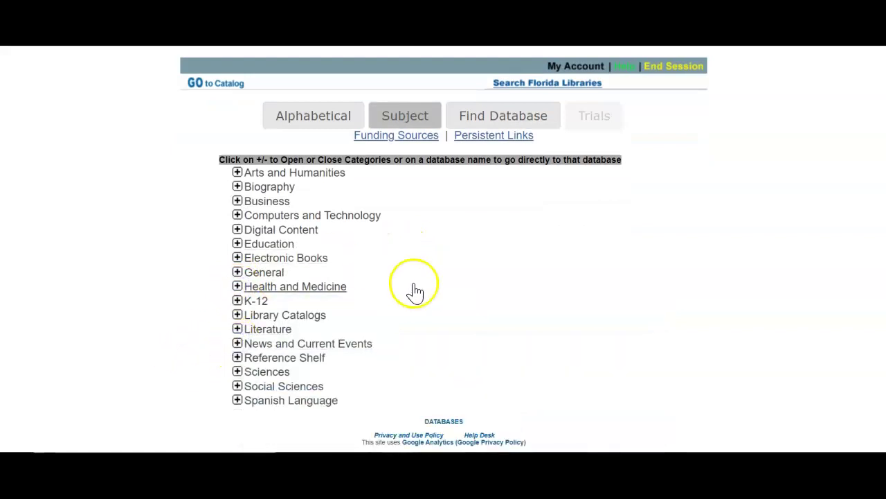
pyautogui.scroll(-1, 411, 291)
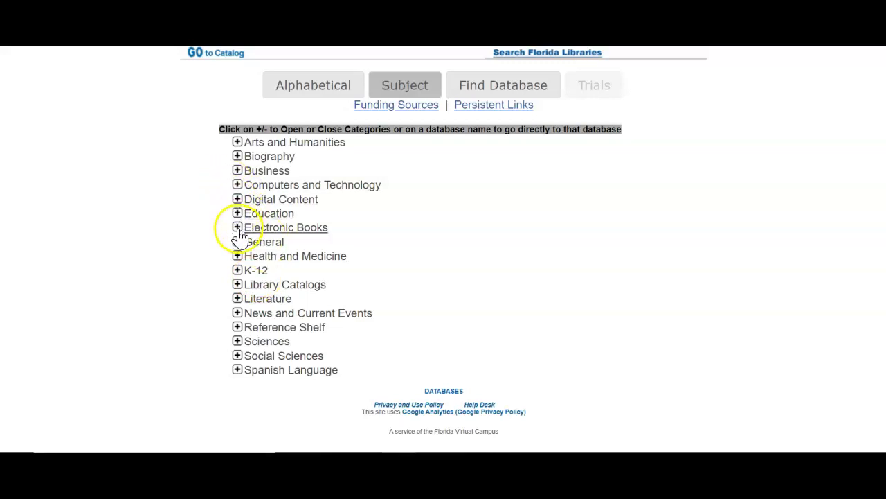
# Look at the databases under Health and Medicine and under News and Current Events, collapsing each category after viewing
pyautogui.click(237, 256)
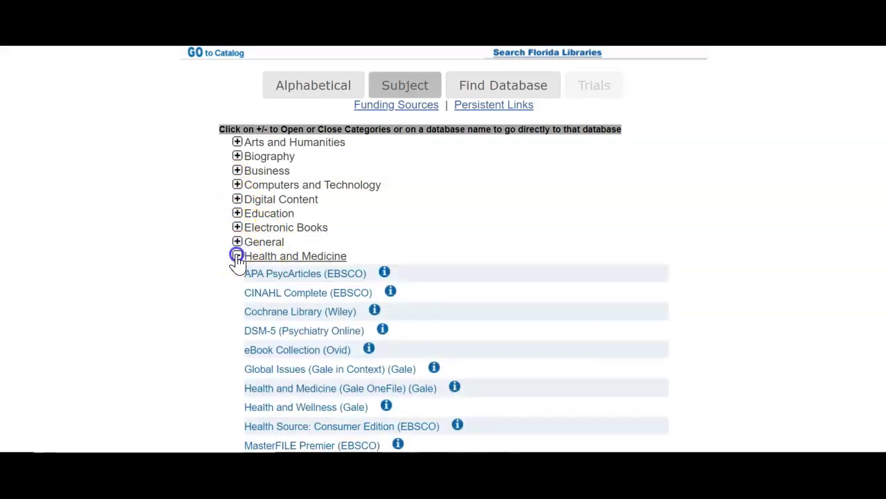
pyautogui.click(237, 256)
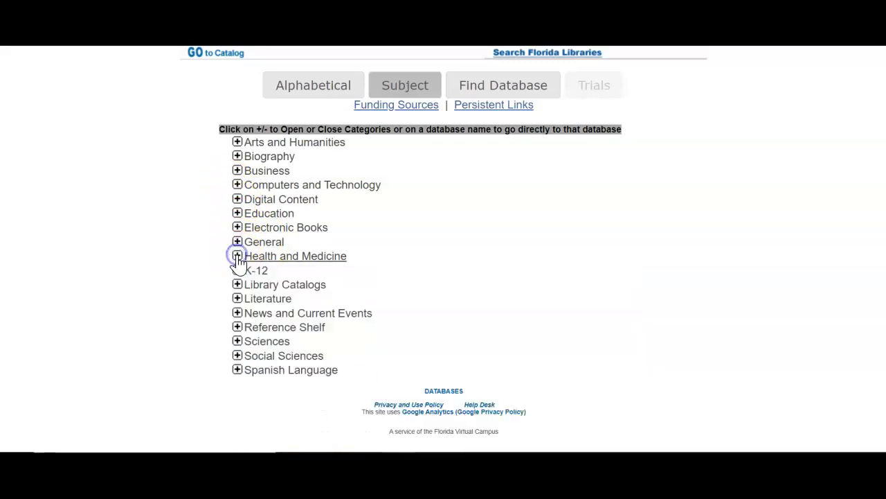
pyautogui.click(236, 313)
pyautogui.click(237, 313)
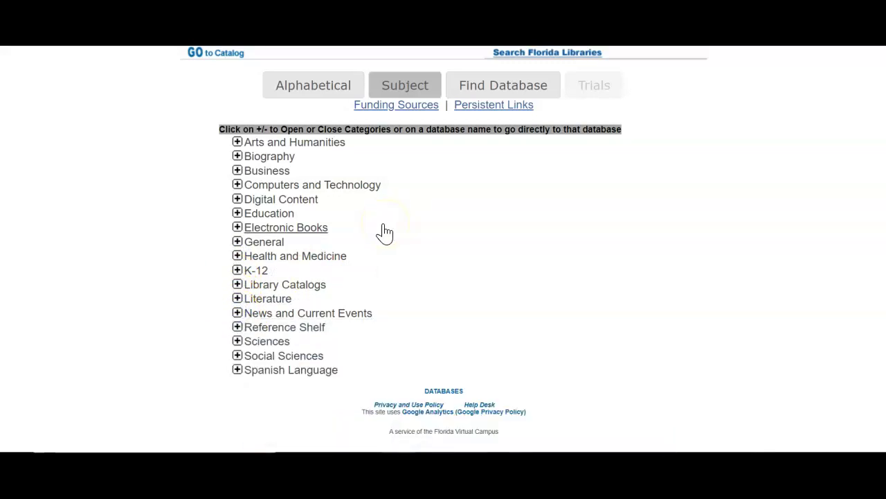
pyautogui.scroll(3, 381, 233)
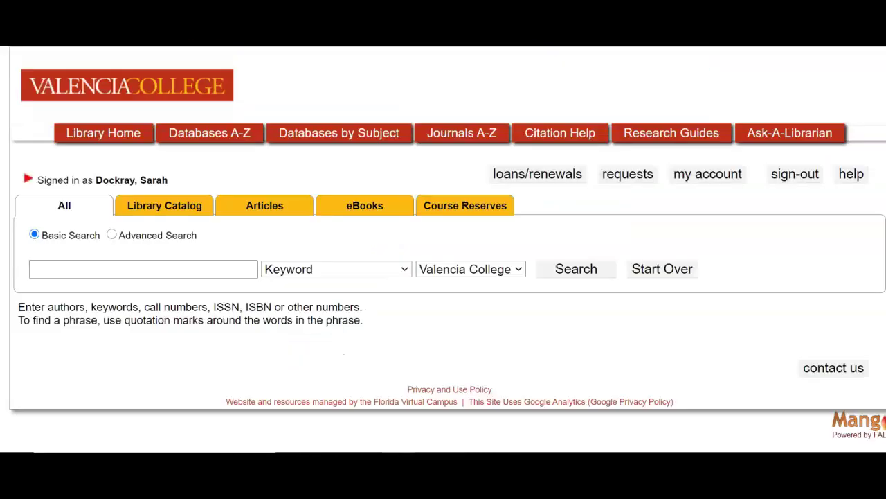
# Open the Opposing Viewpoints (Gale In Context) database from the letter O of the library's A-Z database list
pyautogui.click(219, 142)
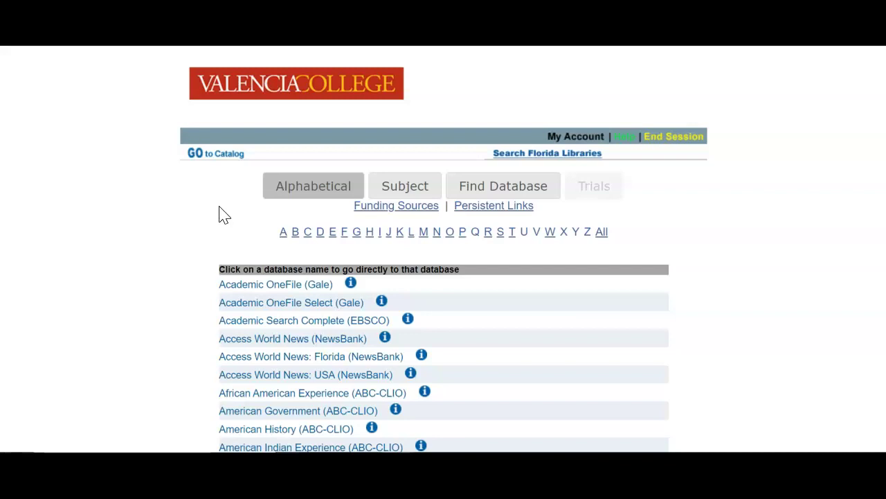
pyautogui.click(450, 232)
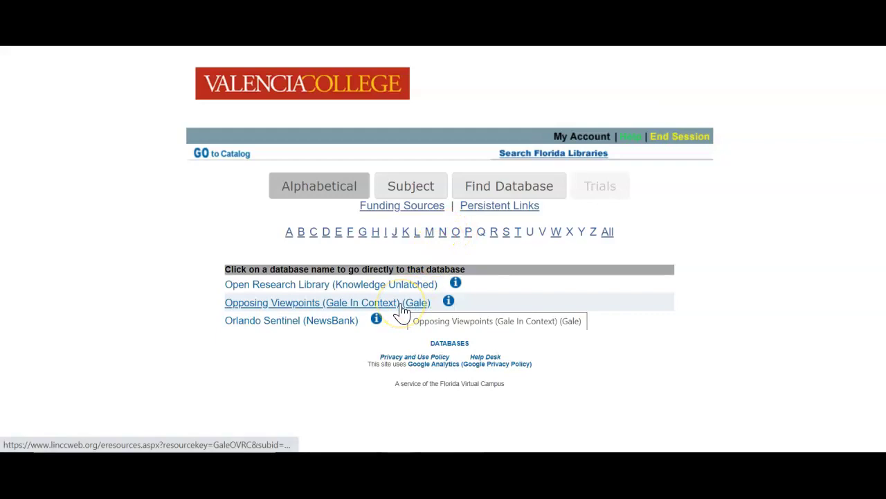
pyautogui.click(401, 305)
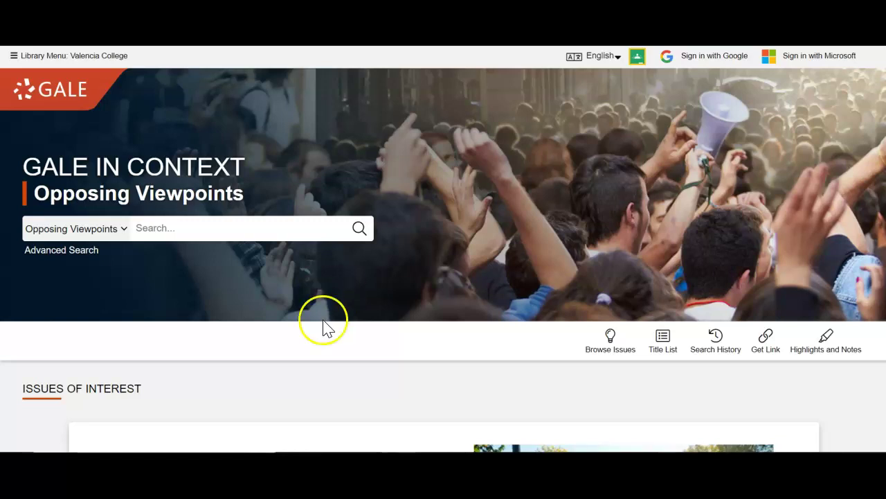
# Look over the featured issues of interest and the issue categories on the Opposing Viewpoints home page
pyautogui.scroll(-3, 333, 305)
pyautogui.scroll(-6, 334, 270)
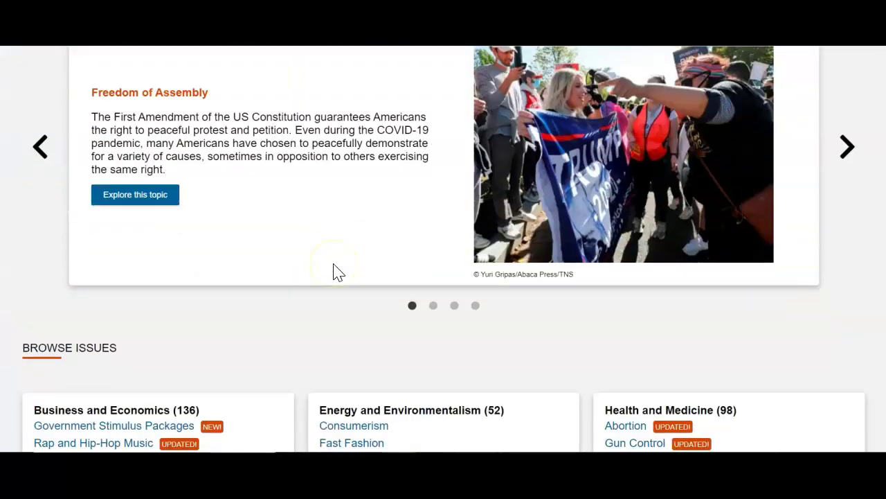
pyautogui.scroll(-2, 340, 269)
pyautogui.scroll(-1, 341, 269)
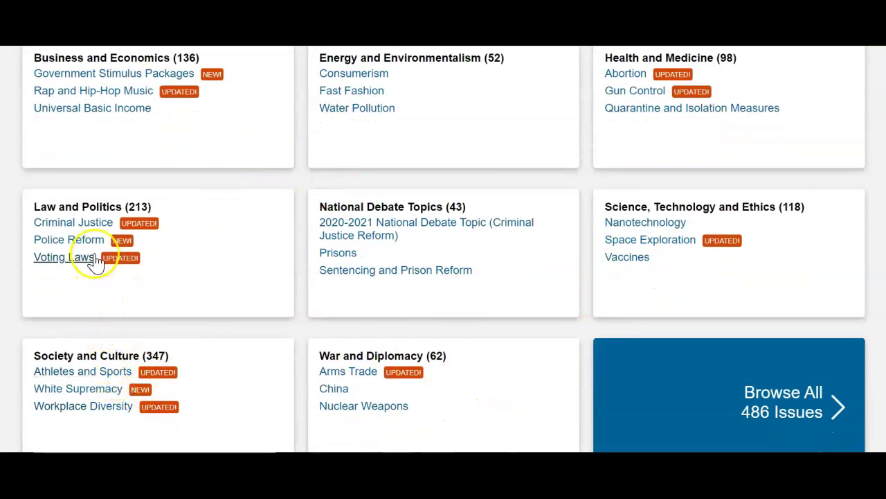
pyautogui.scroll(1, 291, 216)
pyautogui.scroll(8, 290, 216)
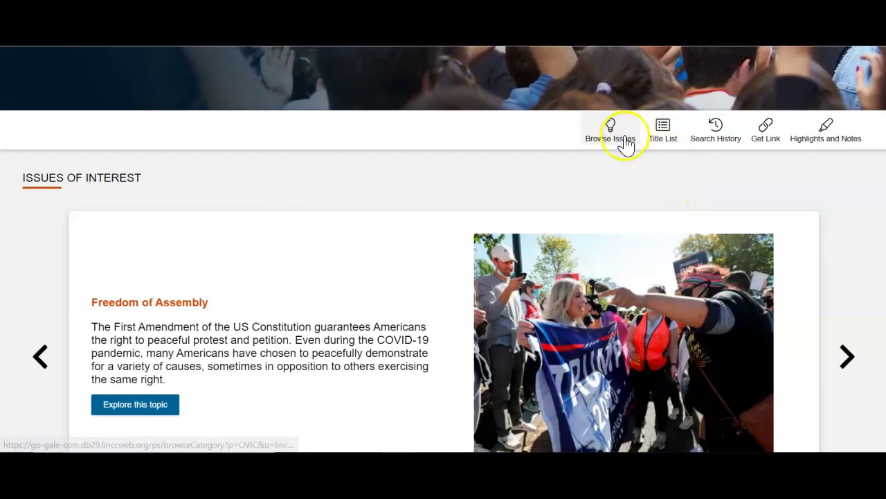
# Browse the full list of issues, filter it to the Energy and Environmentalism topic, and look through the entries
pyautogui.scroll(3, 626, 142)
pyautogui.click(609, 284)
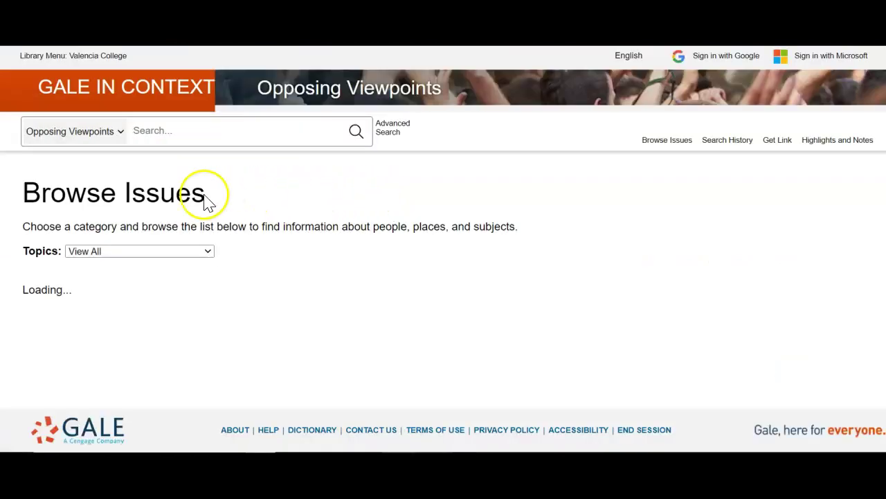
pyautogui.scroll(-1, 222, 191)
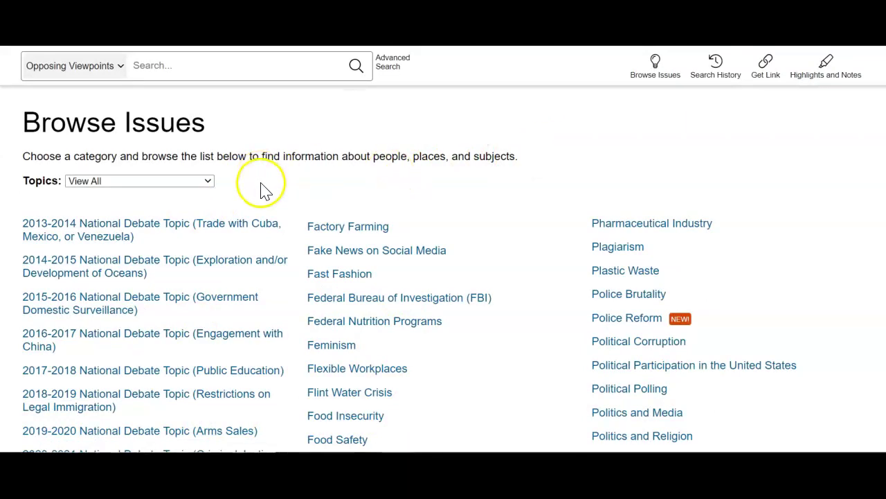
pyautogui.click(207, 182)
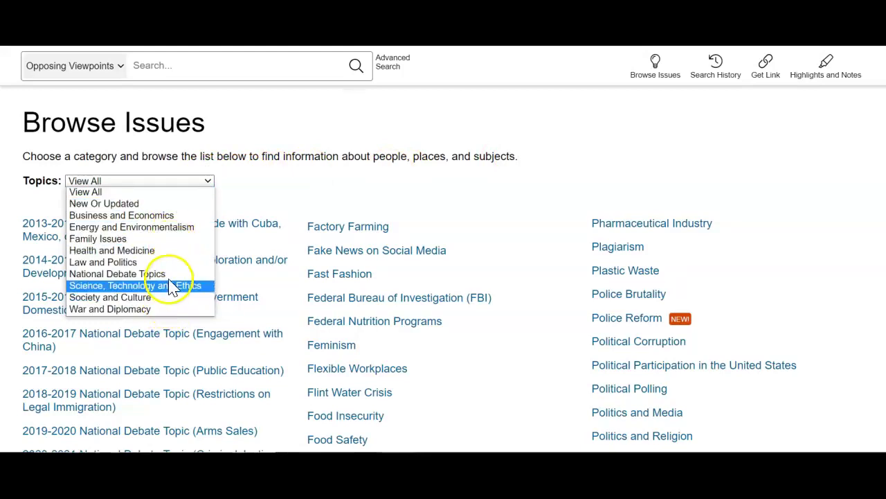
pyautogui.click(179, 228)
pyautogui.scroll(-2, 294, 182)
pyautogui.scroll(-2, 293, 182)
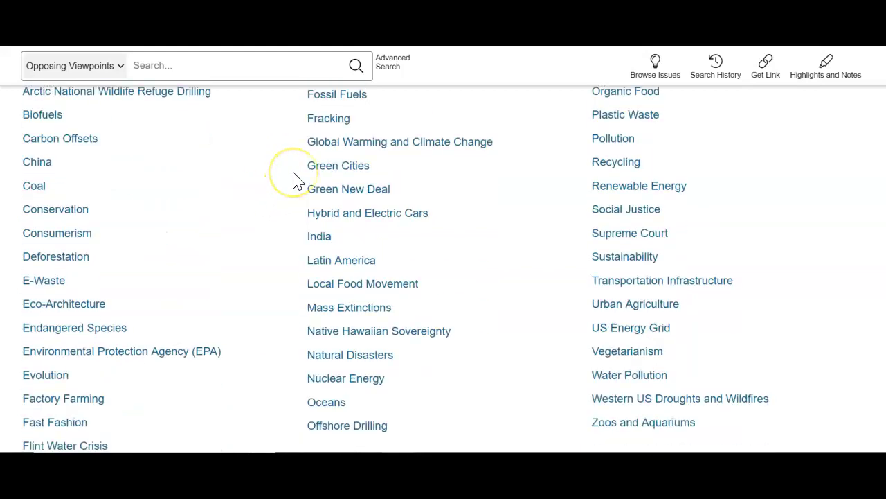
# Return to the database home page and search Opposing Viewpoints for "medical marijuana"
pyautogui.scroll(4, 293, 178)
pyautogui.scroll(1, 290, 173)
pyautogui.click(72, 95)
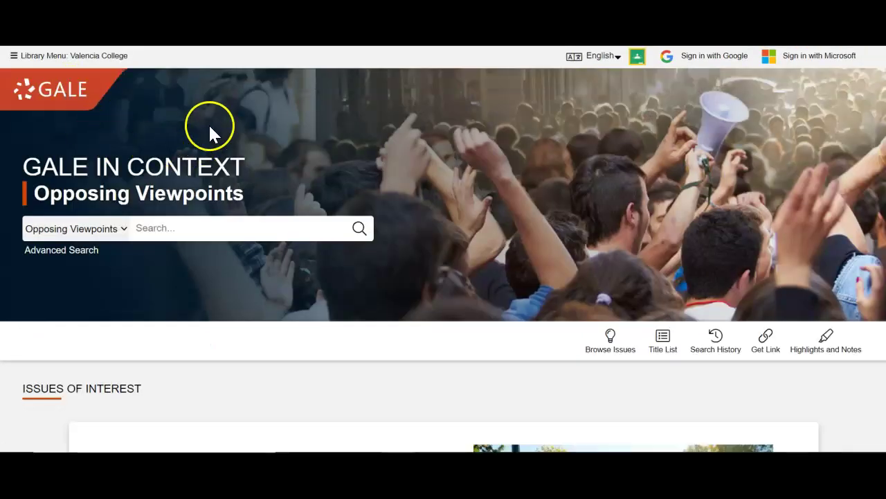
pyautogui.click(196, 229)
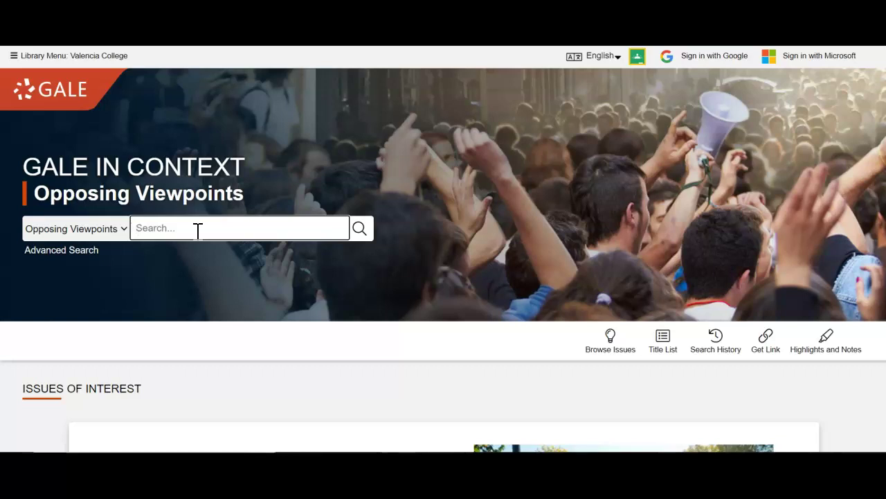
pyautogui.write('medical mari')
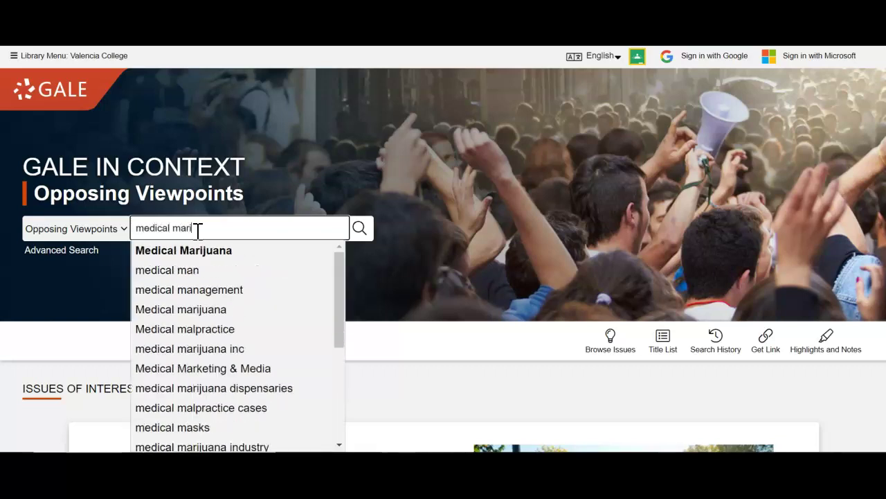
pyautogui.write('juana')
pyautogui.press('Return')
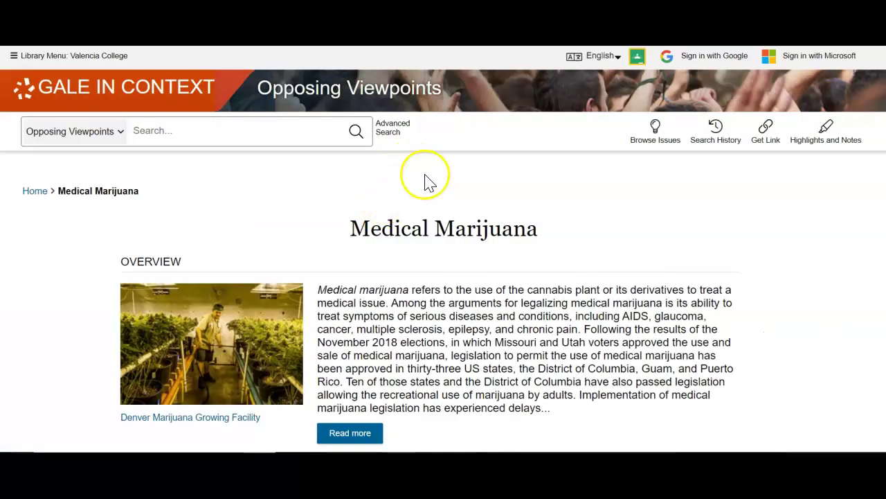
# Look over the Medical Marijuana topic page and open its full overview article
pyautogui.scroll(-1, 608, 180)
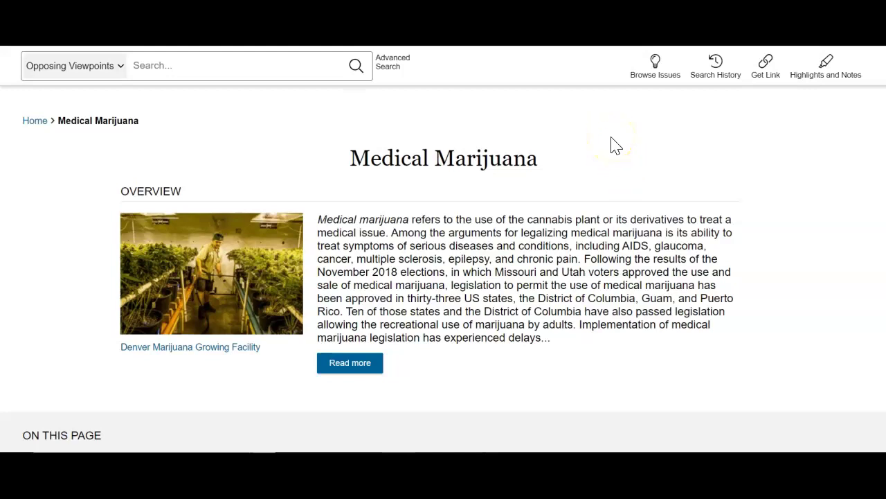
pyautogui.scroll(-1, 443, 265)
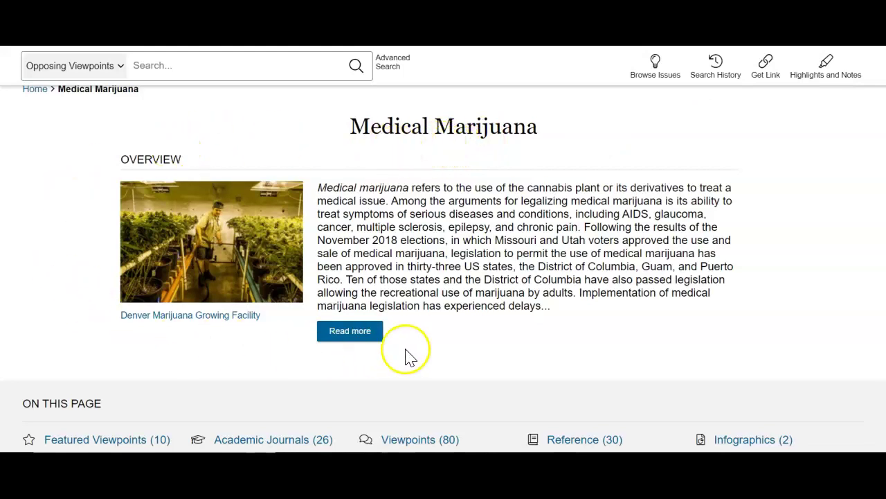
pyautogui.click(359, 332)
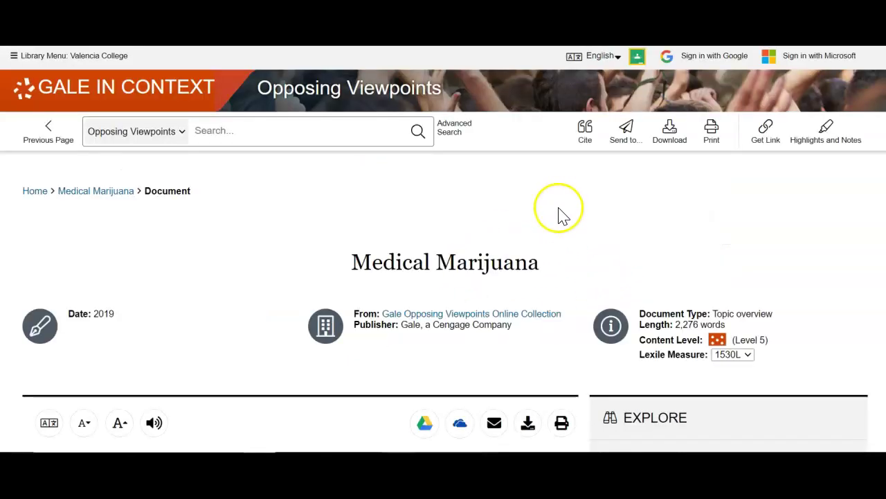
# Examine the Medical Marijuana overview article from its main ideas down to the source citation, and return to its beginning
pyautogui.scroll(-1, 561, 217)
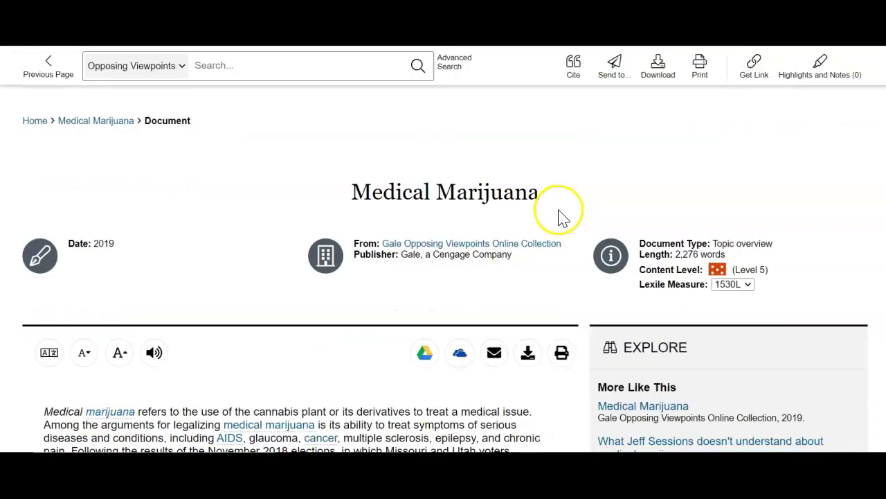
pyautogui.scroll(-6, 554, 218)
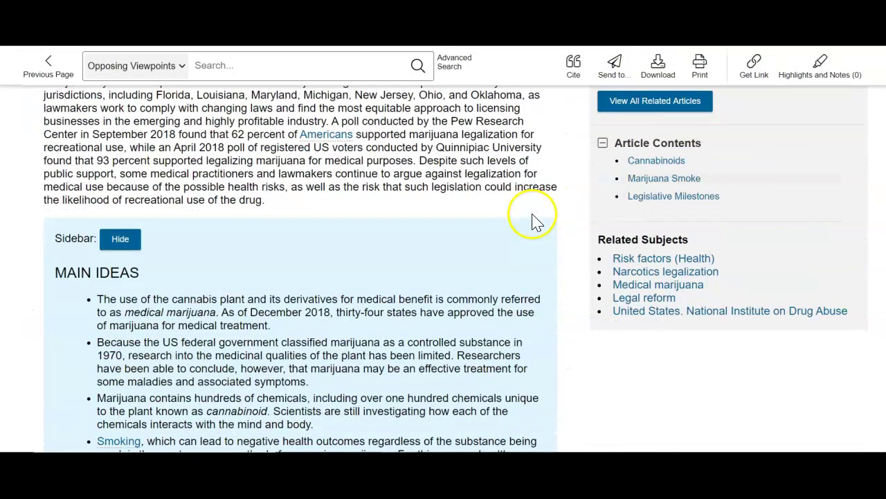
pyautogui.scroll(-1, 534, 220)
pyautogui.scroll(2, 533, 221)
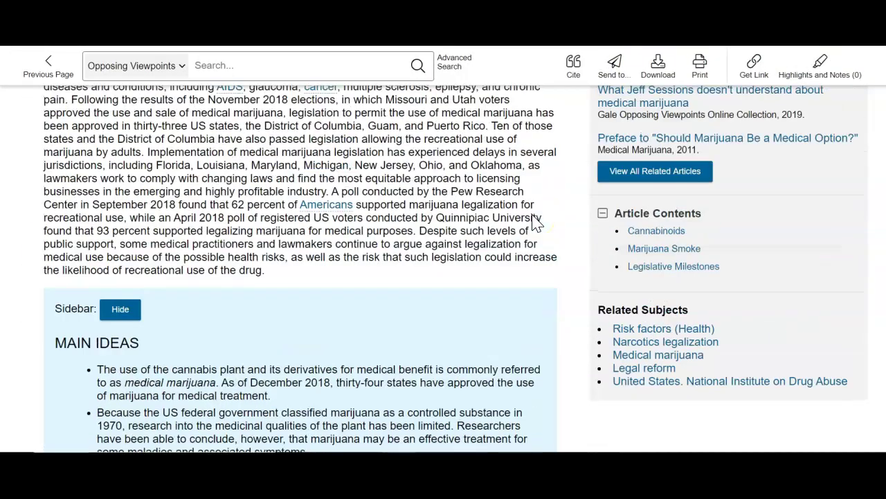
pyautogui.scroll(-3, 534, 224)
pyautogui.scroll(-10, 329, 229)
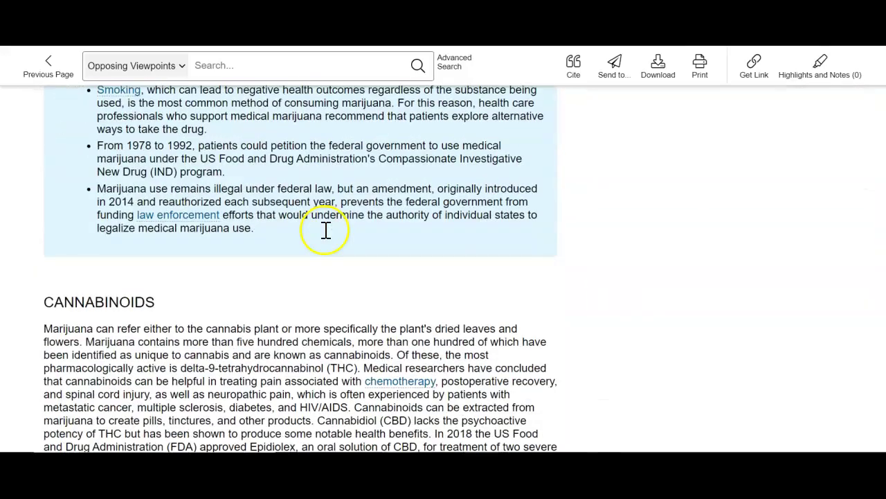
pyautogui.scroll(-12, 324, 232)
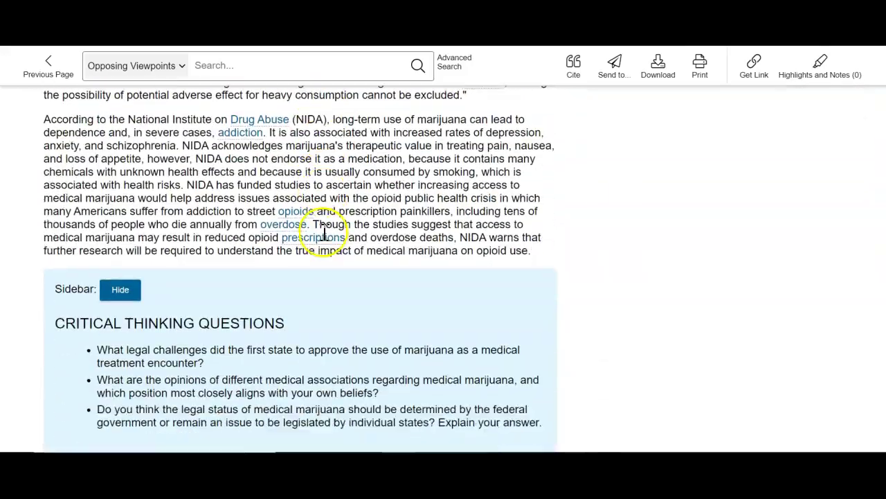
pyautogui.scroll(-12, 324, 237)
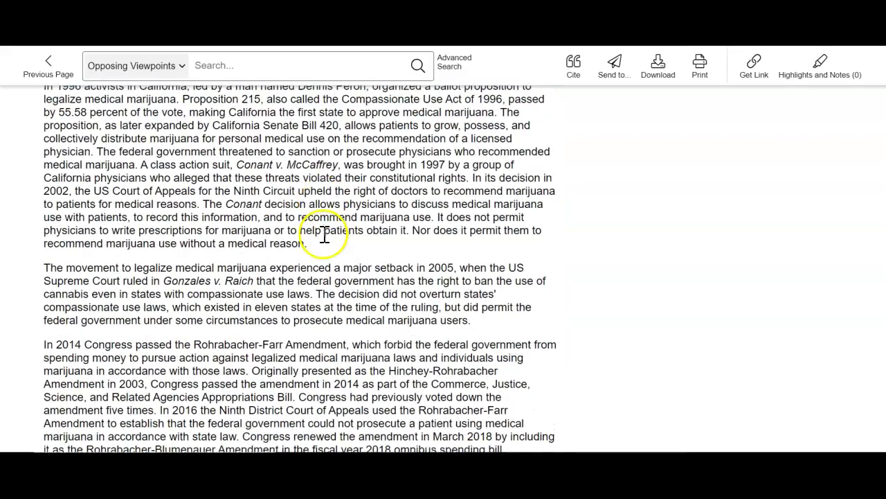
pyautogui.scroll(-4, 324, 239)
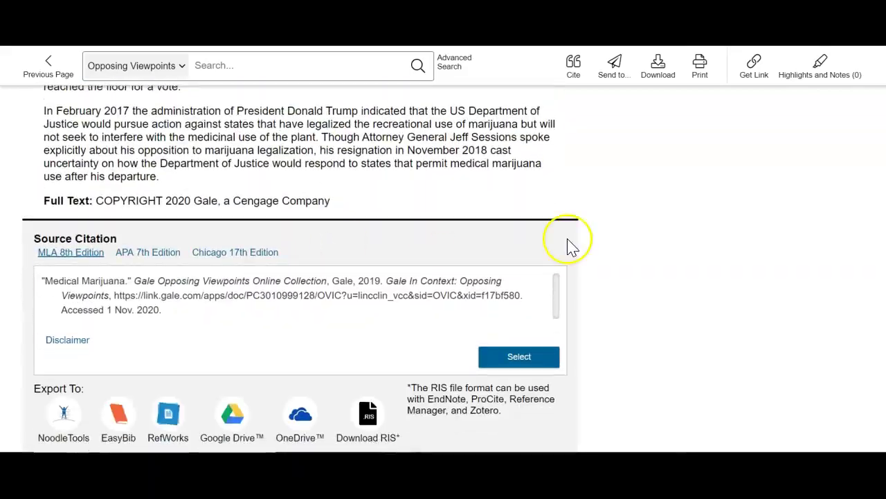
pyautogui.scroll(20, 630, 188)
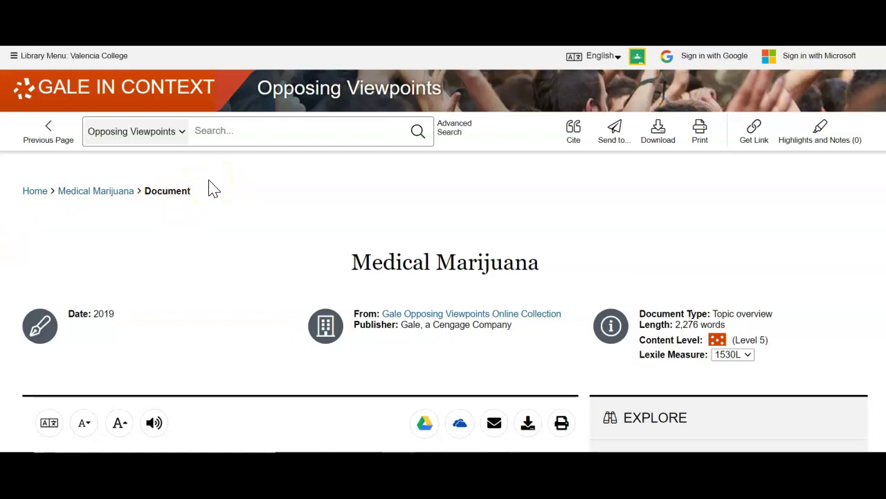
# Return to the Medical Marijuana topic page and open its academic journal results from the list of content types
pyautogui.click(130, 192)
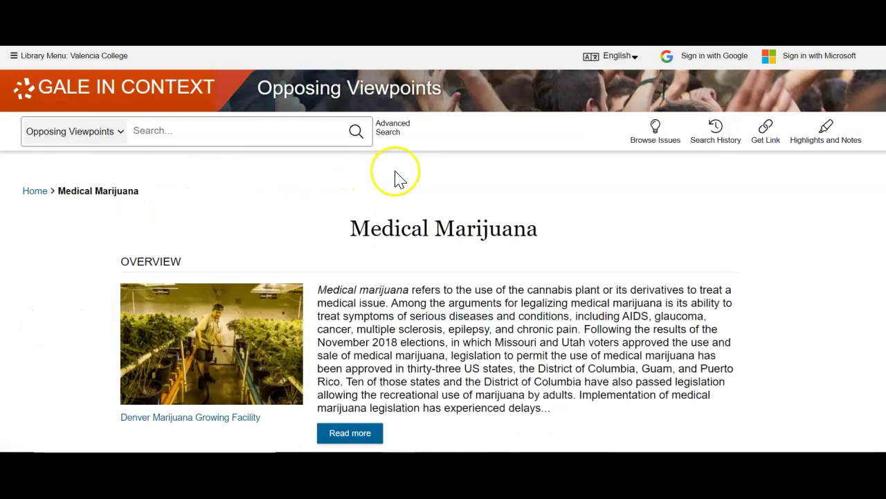
pyautogui.scroll(-3, 443, 159)
pyautogui.scroll(-2, 459, 167)
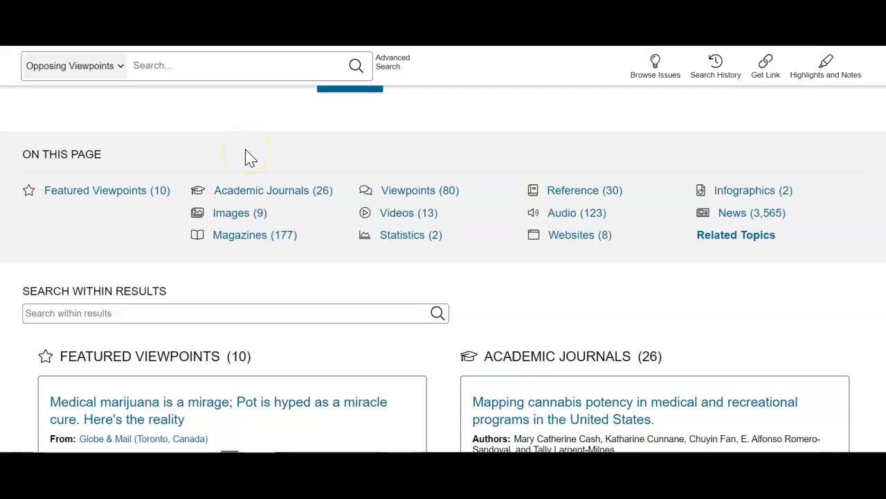
pyautogui.click(305, 196)
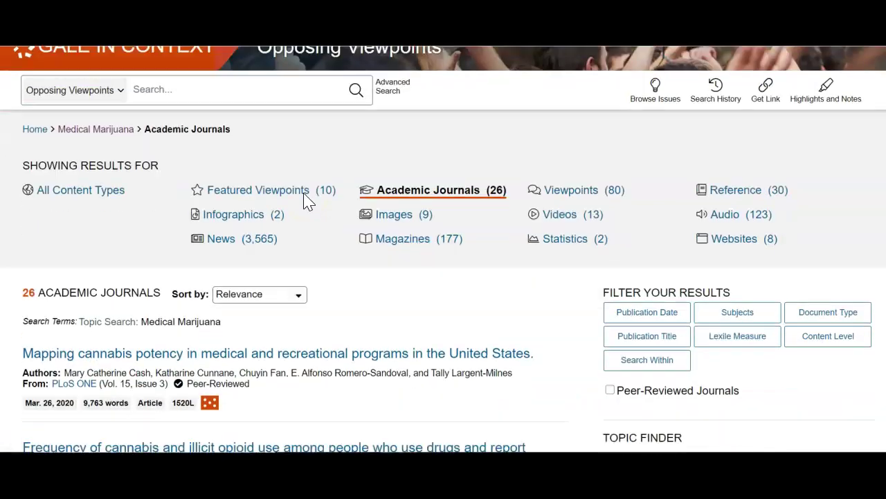
# Look through the academic journal results on medical marijuana, examining article titles, source journals, dates and peer-review marks
pyautogui.scroll(-2, 308, 201)
pyautogui.click(408, 197)
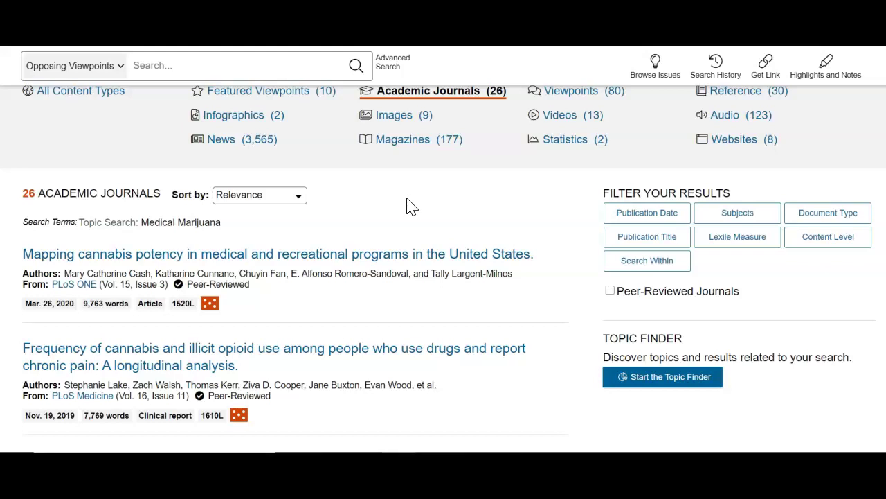
pyautogui.scroll(-1, 309, 219)
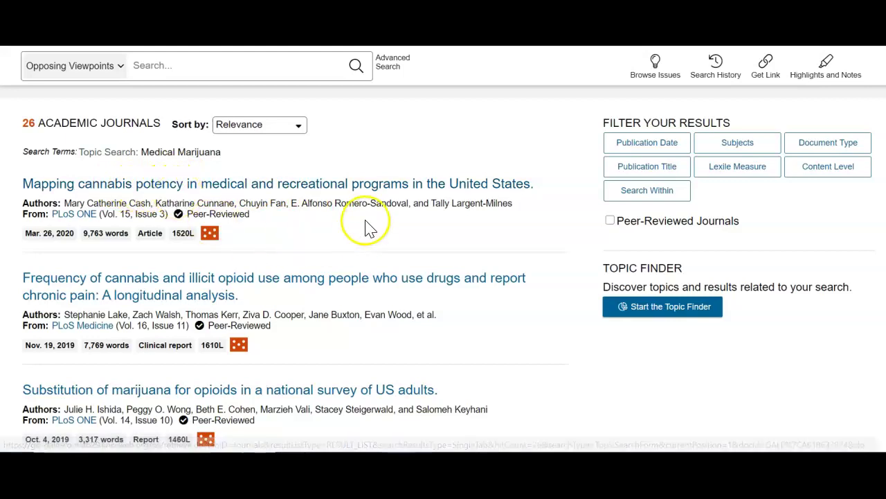
pyautogui.scroll(-1, 366, 227)
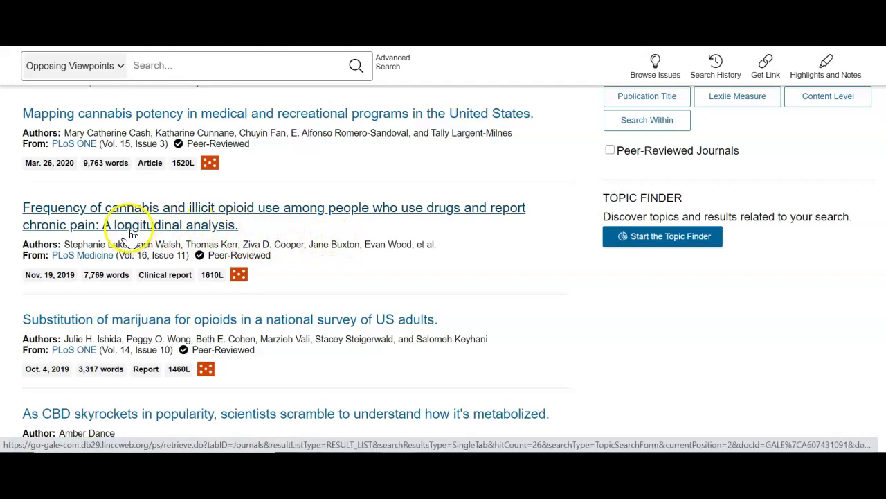
pyautogui.scroll(-2, 299, 201)
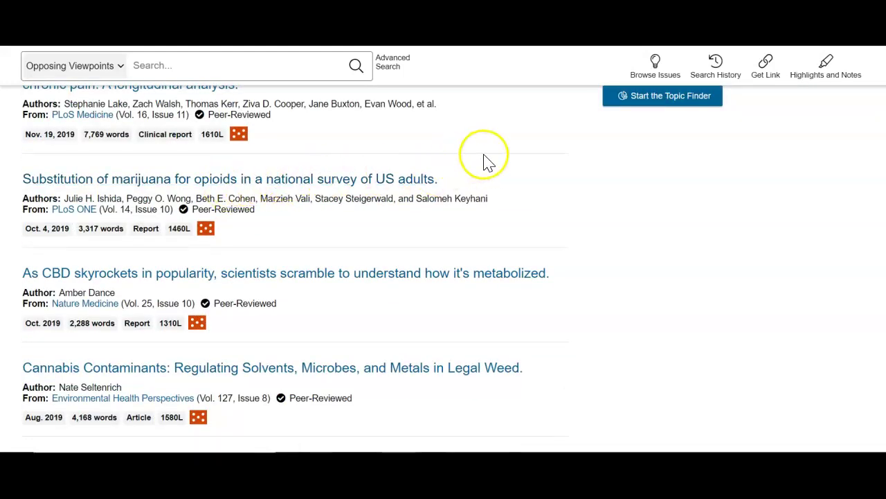
pyautogui.scroll(-1, 485, 163)
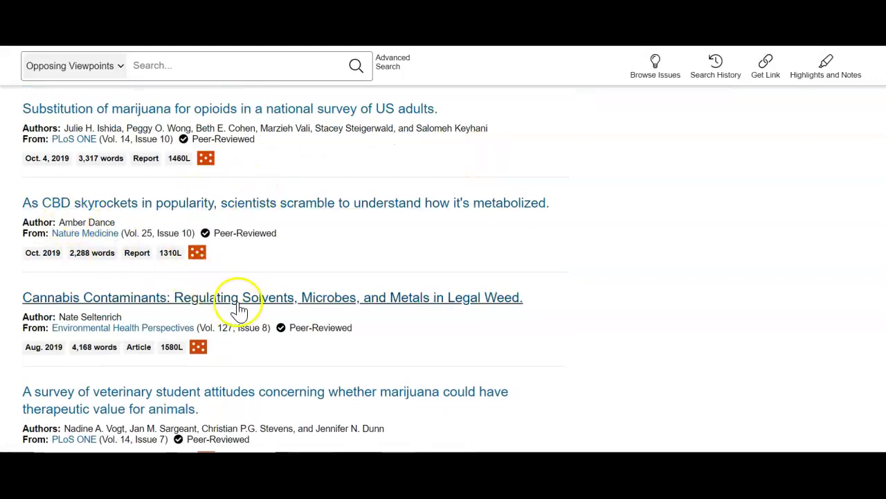
pyautogui.scroll(-1, 405, 249)
pyautogui.click(406, 242)
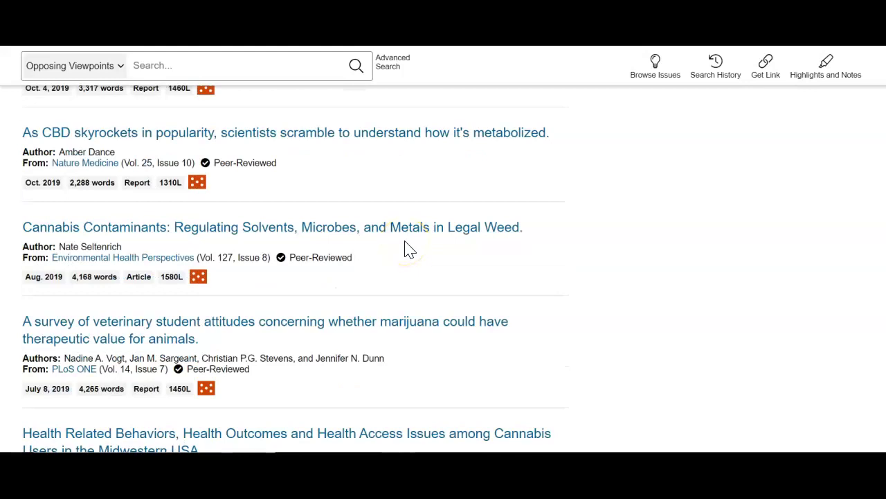
# Switch the Medical Marijuana results to magazines and look through the listed articles
pyautogui.scroll(8, 408, 248)
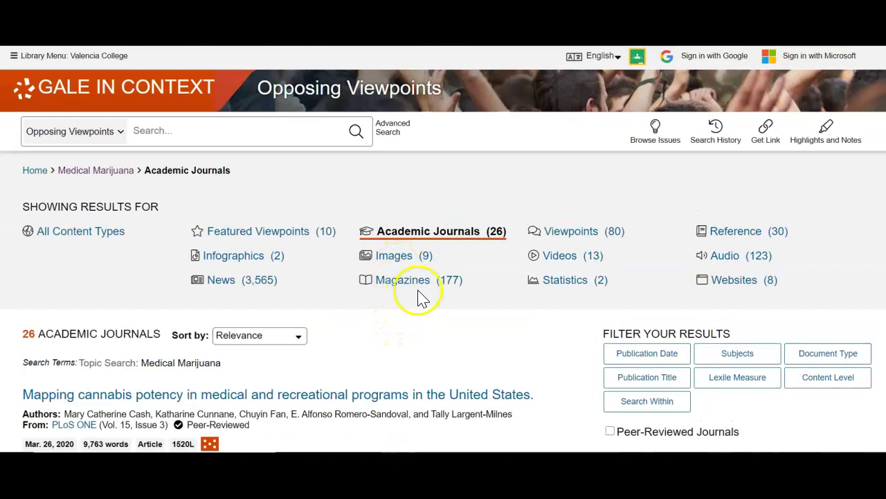
pyautogui.click(441, 281)
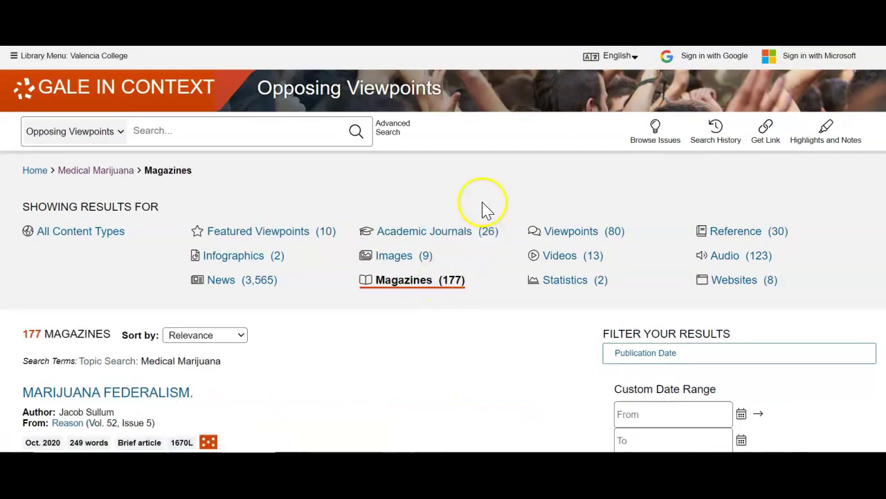
pyautogui.scroll(-1, 332, 249)
pyautogui.scroll(-1, 333, 249)
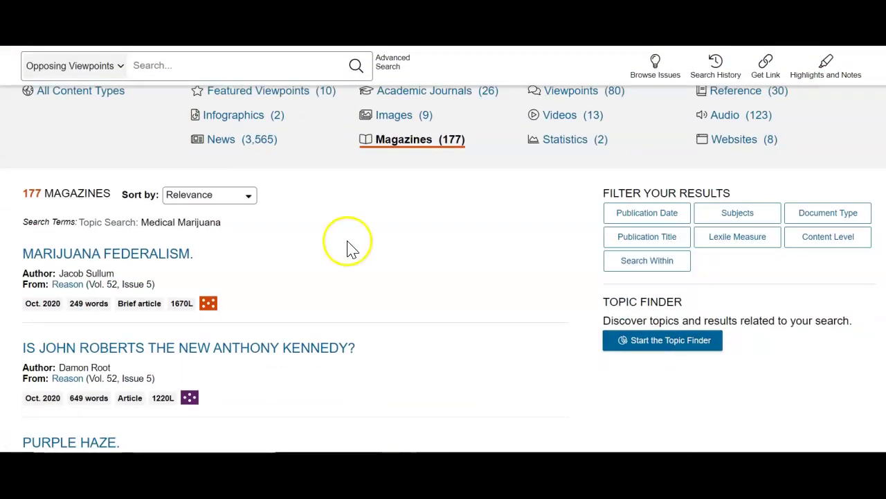
pyautogui.scroll(1, 347, 249)
pyautogui.scroll(-6, 349, 250)
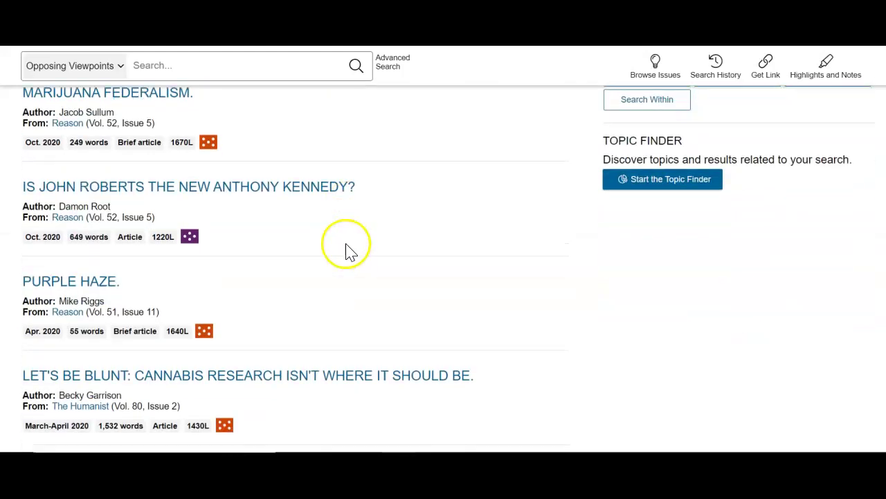
# Switch the Medical Marijuana results to news and look over the listed articles with their sources and dates
pyautogui.scroll(8, 357, 250)
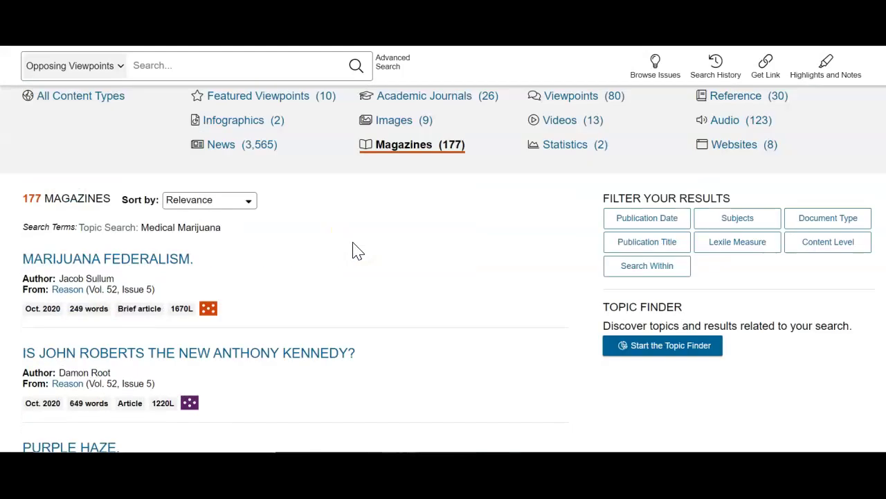
pyautogui.click(247, 289)
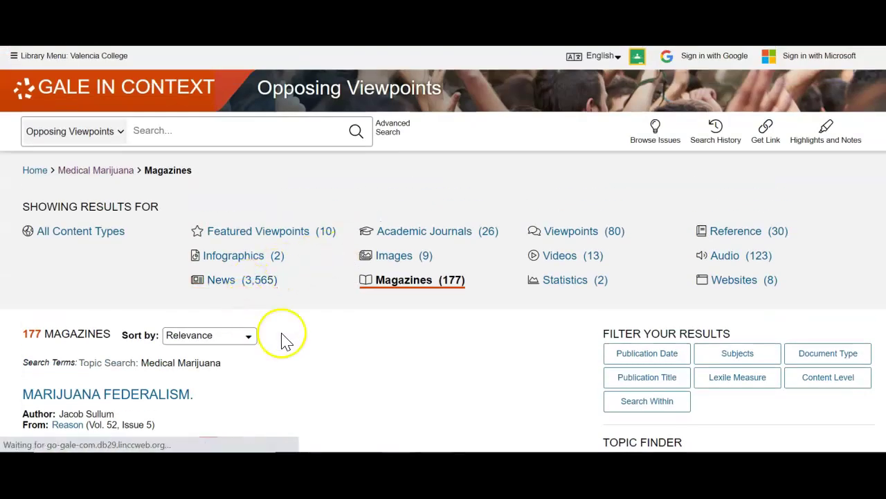
pyautogui.click(389, 322)
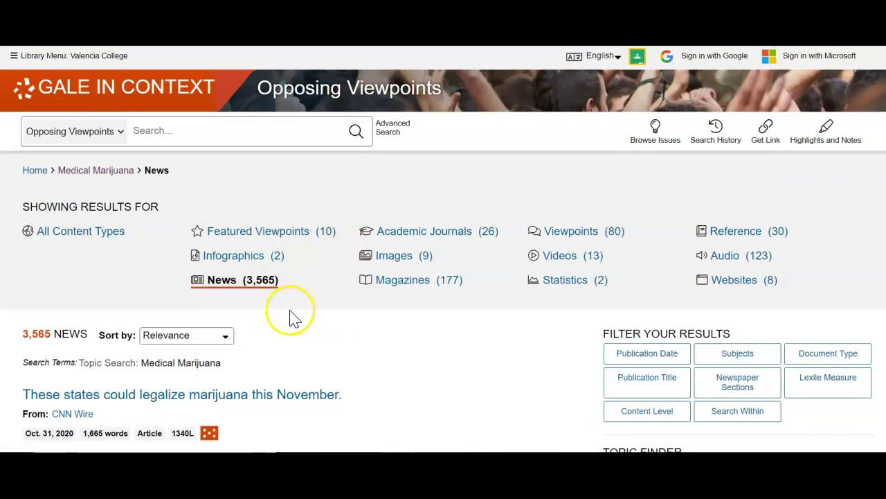
pyautogui.scroll(-2, 337, 312)
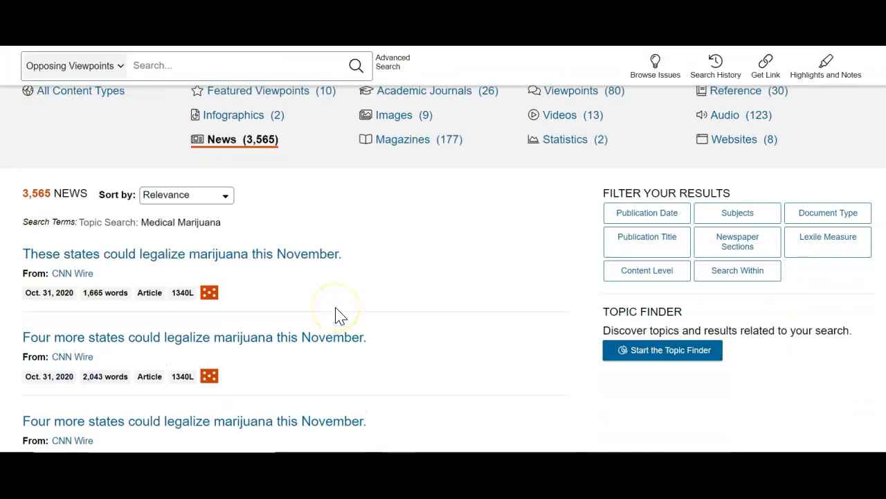
pyautogui.scroll(-1, 337, 315)
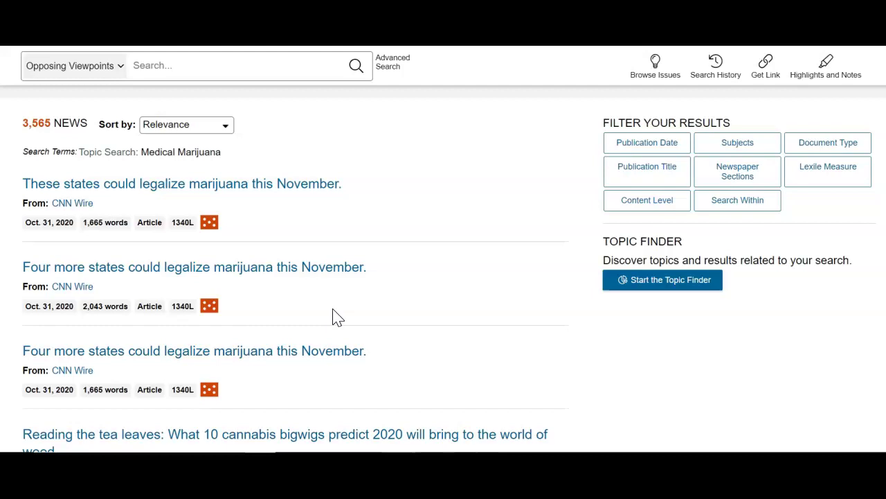
pyautogui.scroll(-2, 436, 257)
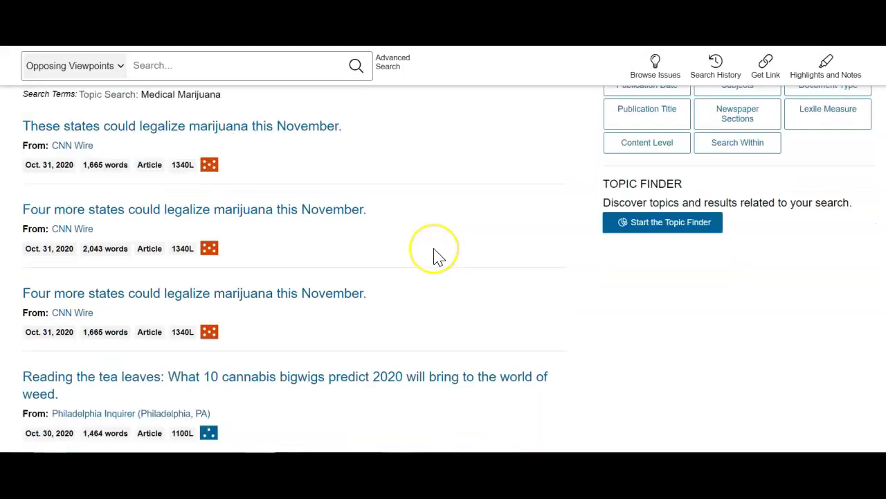
# Switch the Medical Marijuana results to reference works and look through the topic overviews
pyautogui.scroll(5, 435, 257)
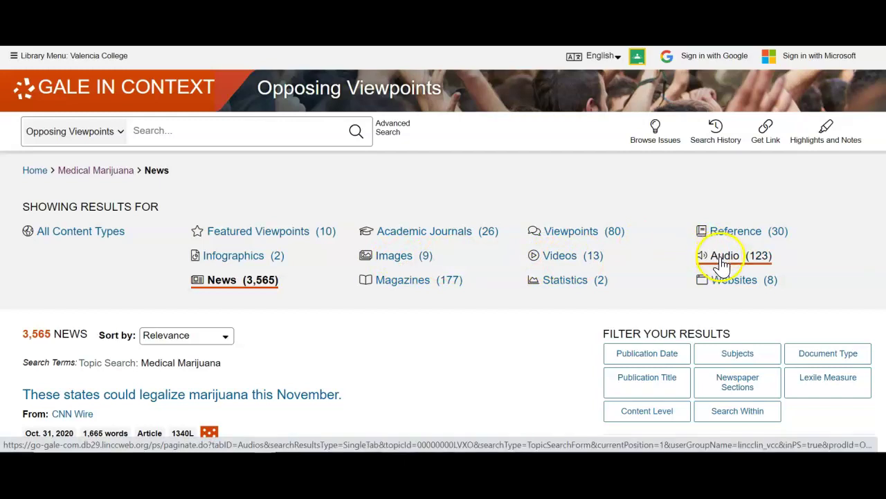
pyautogui.click(727, 233)
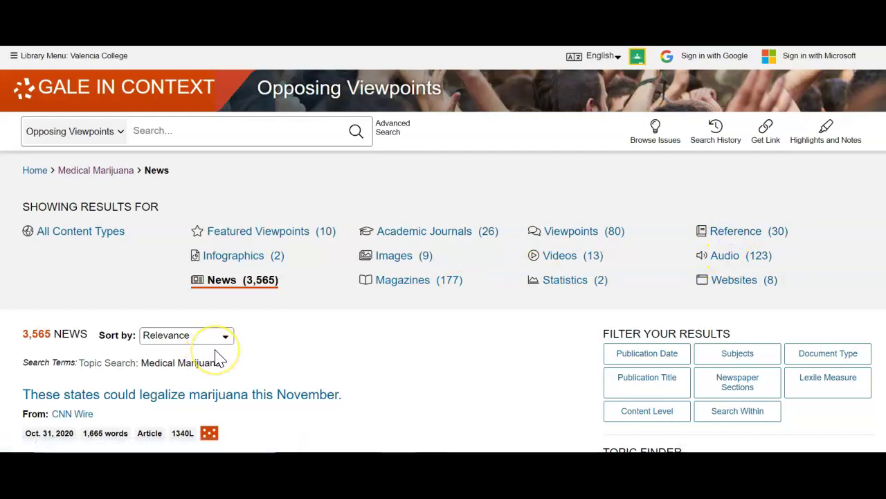
pyautogui.scroll(-2, 378, 342)
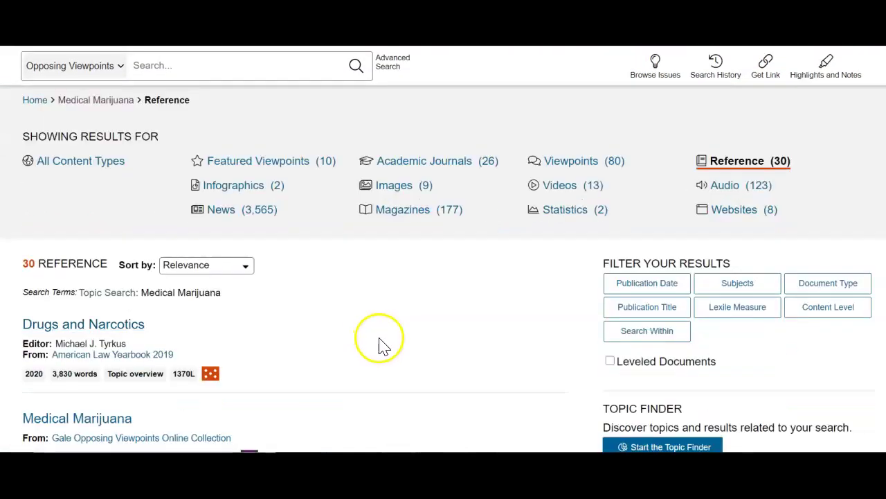
pyautogui.scroll(-1, 379, 348)
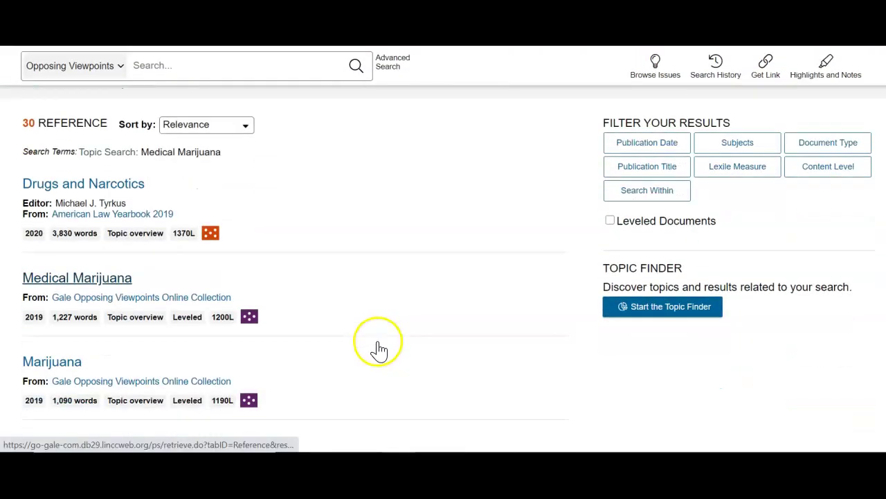
pyautogui.scroll(-1, 374, 344)
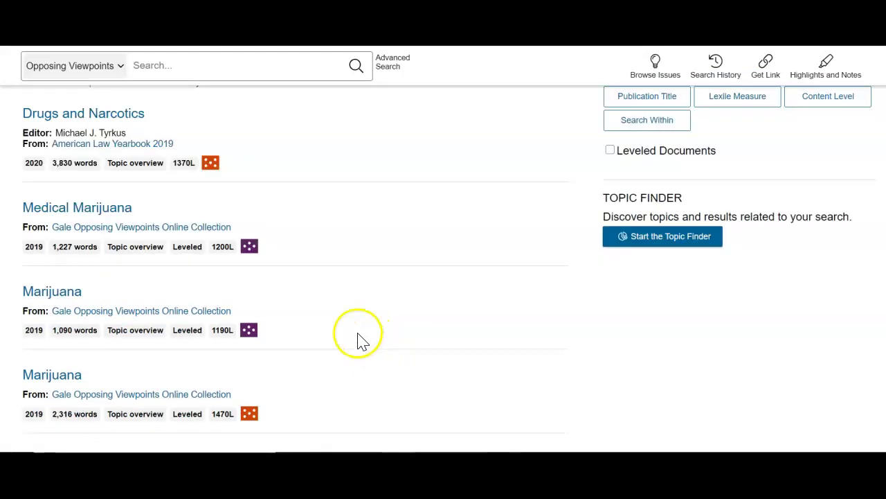
# Open the 1,227-word Medical Marijuana topic overview, skim its introduction and fast facts, and return to the reference results
pyautogui.click(81, 210)
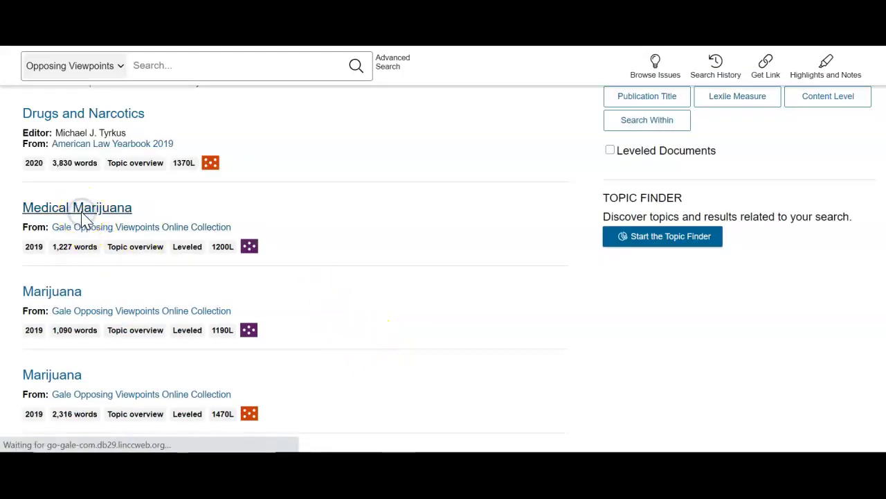
pyautogui.scroll(-4, 275, 222)
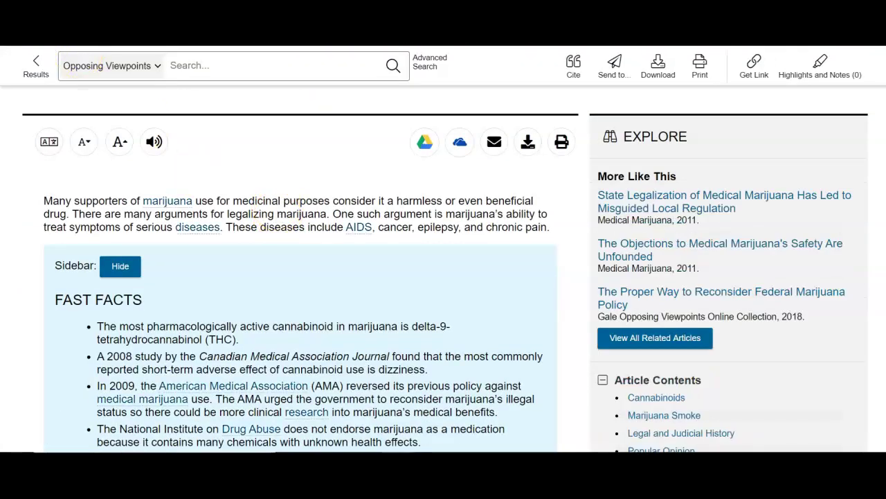
pyautogui.hotkey('alt', 'Left')
# Open the 2,276-word Medical Marijuana topic overview, skim its introduction, and return to the reference results
pyautogui.scroll(-3, 218, 208)
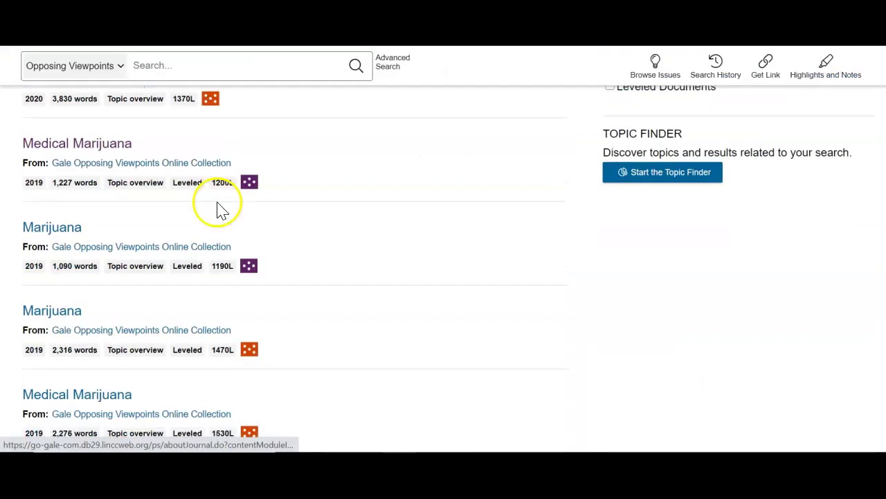
pyautogui.click(115, 320)
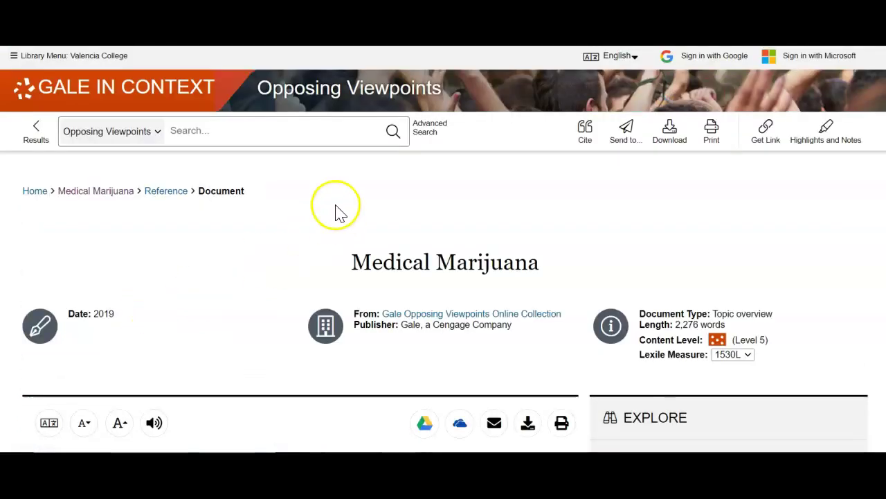
pyautogui.scroll(-3, 332, 215)
pyautogui.scroll(-3, 318, 225)
pyautogui.scroll(-2, 313, 226)
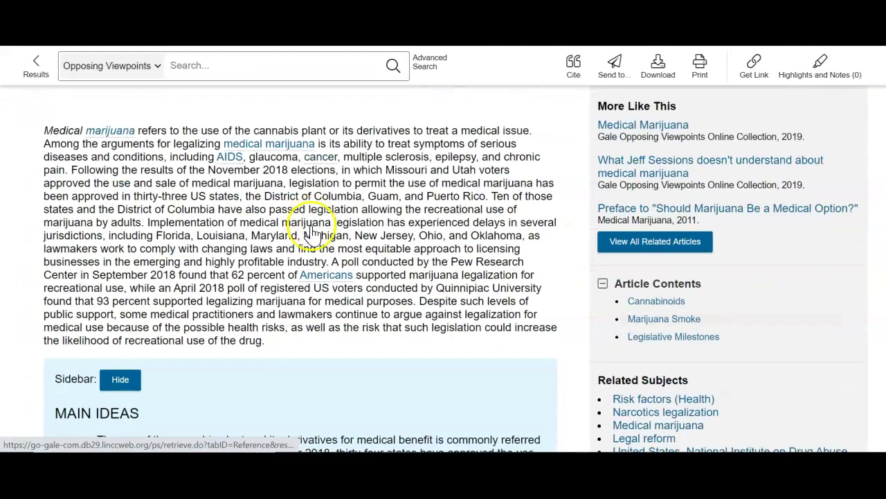
pyautogui.click(31, 61)
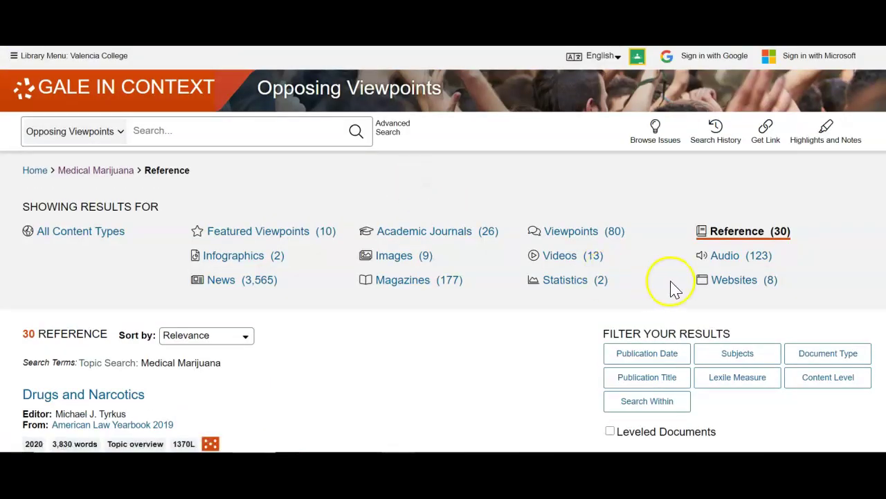
# Switch the results to statistics, then open the "Perceived Benefits of Medical Cannabis, 2015" chart and view its pie charts
pyautogui.click(548, 295)
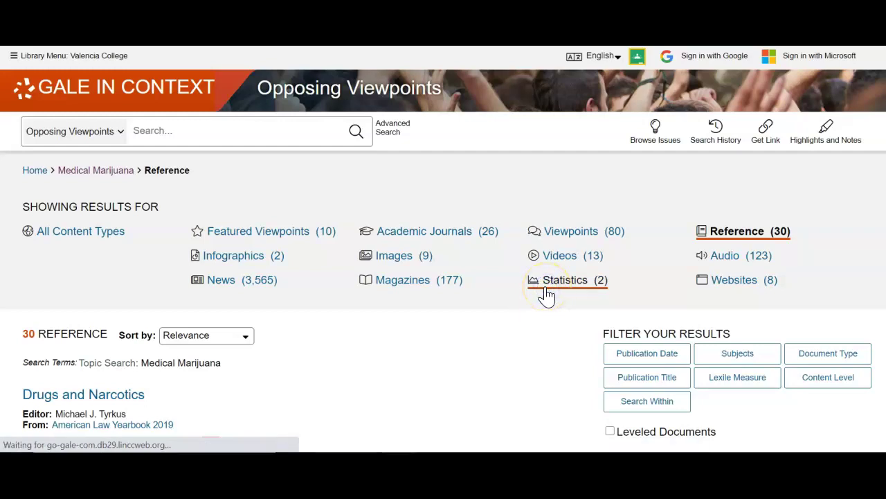
pyautogui.scroll(-2, 498, 291)
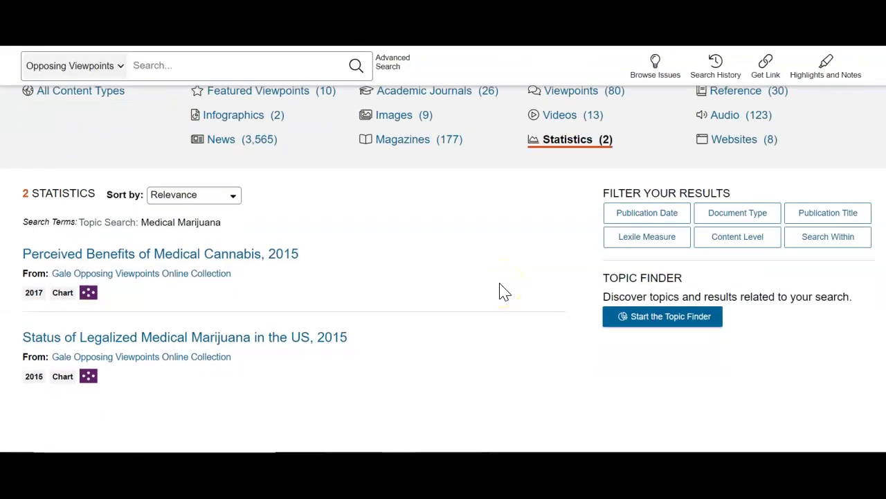
pyautogui.scroll(-1, 504, 290)
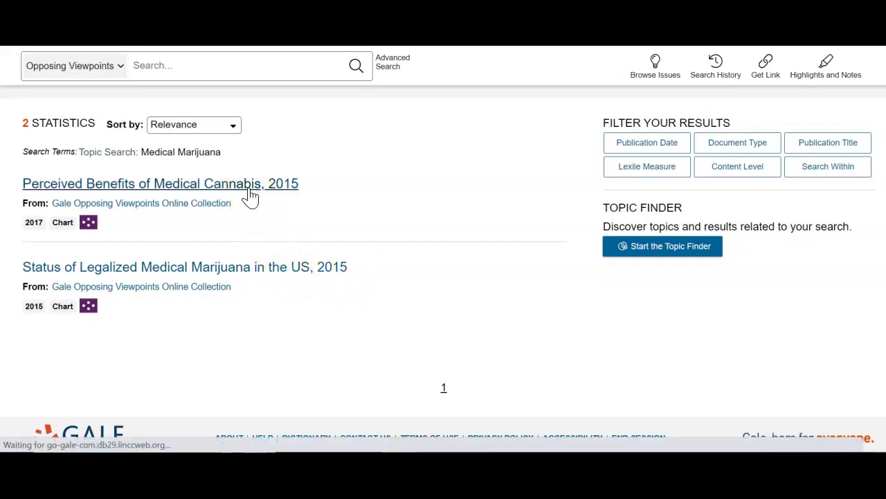
pyautogui.scroll(-5, 233, 192)
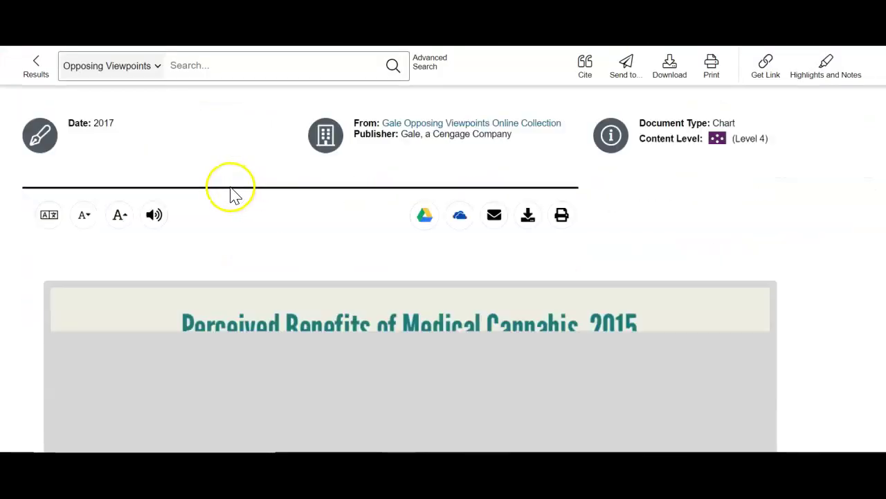
pyautogui.scroll(-2, 228, 203)
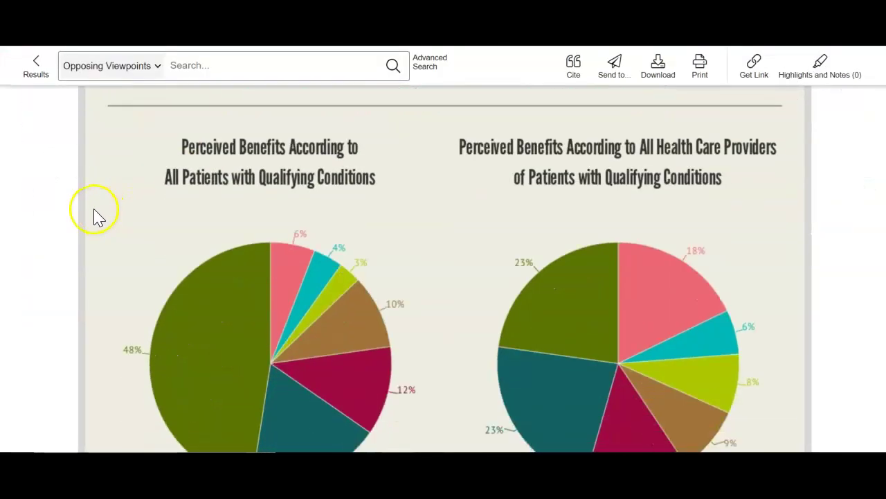
# Examine the bar chart of respondents reporting "some benefit" or more by health condition, including its legend for patients and health care providers
pyautogui.scroll(-7, 58, 223)
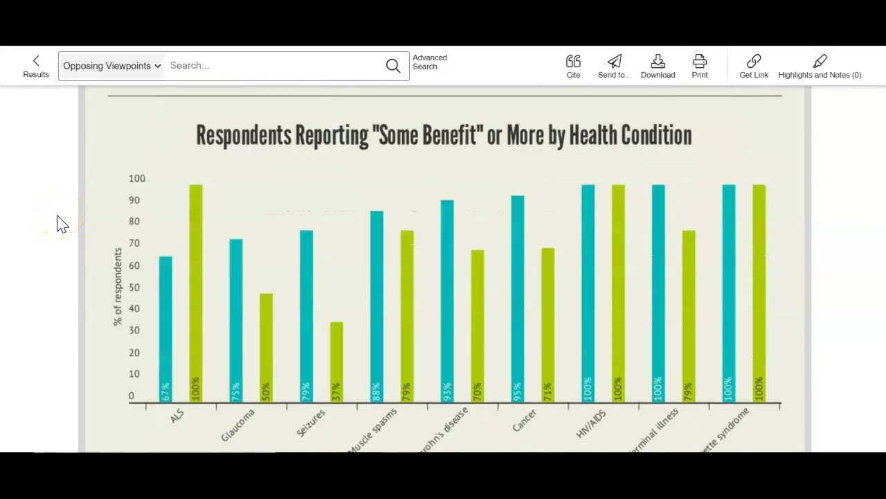
pyautogui.scroll(-1, 58, 222)
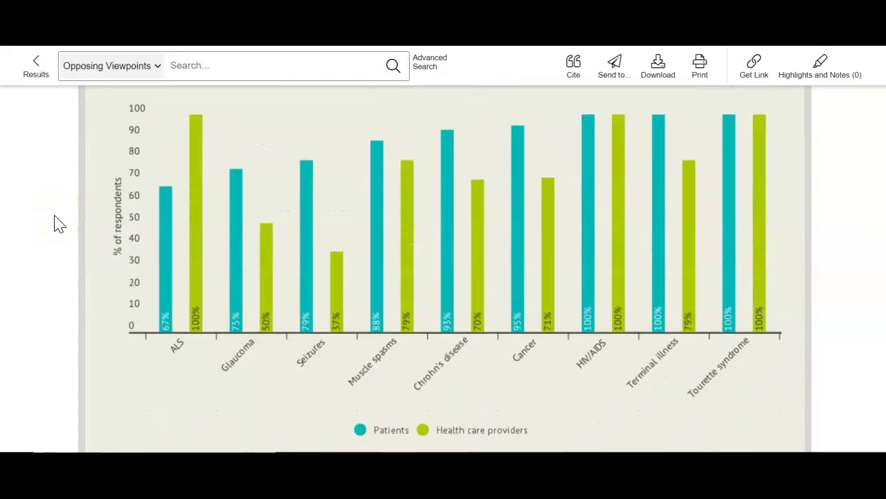
pyautogui.scroll(2, 54, 223)
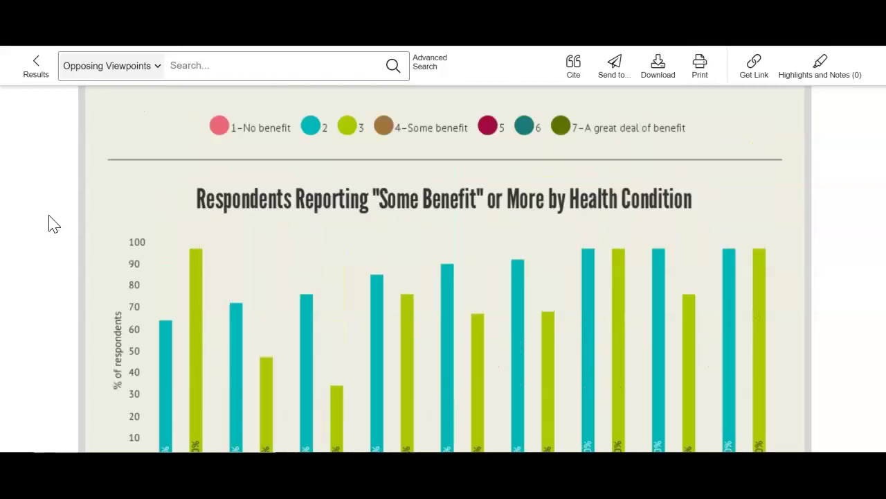
pyautogui.scroll(-1, 54, 223)
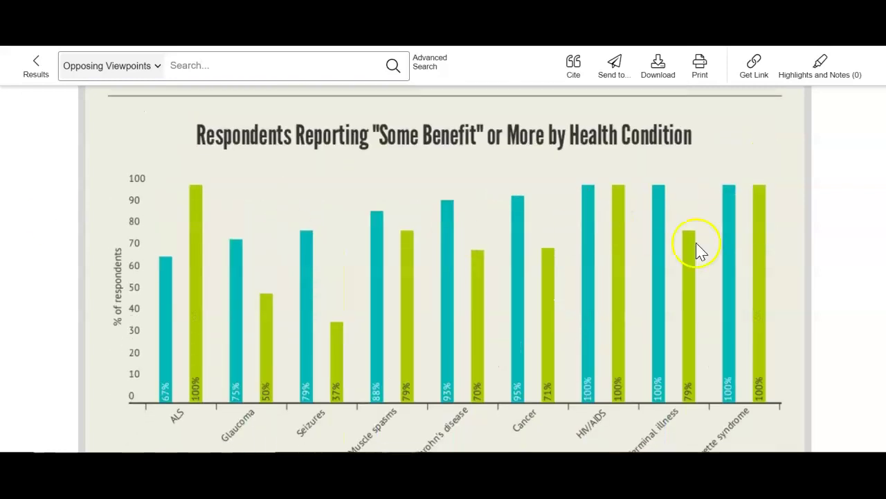
pyautogui.scroll(-1, 445, 273)
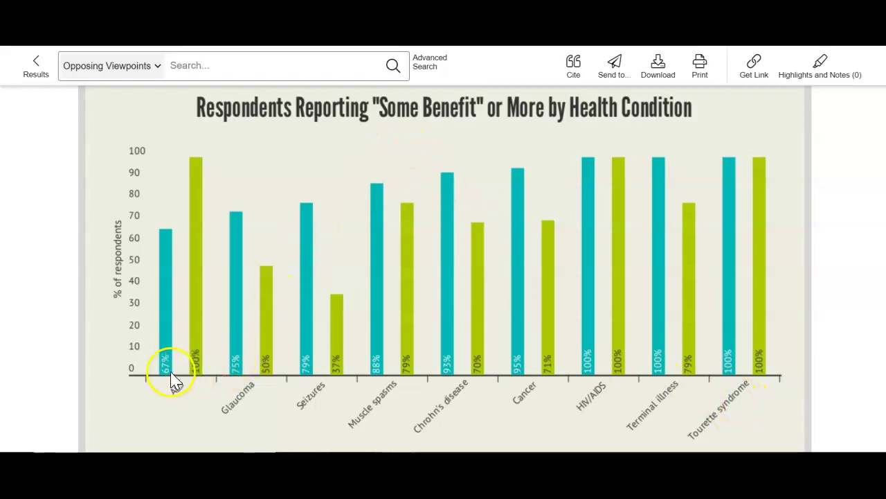
pyautogui.scroll(-1, 177, 408)
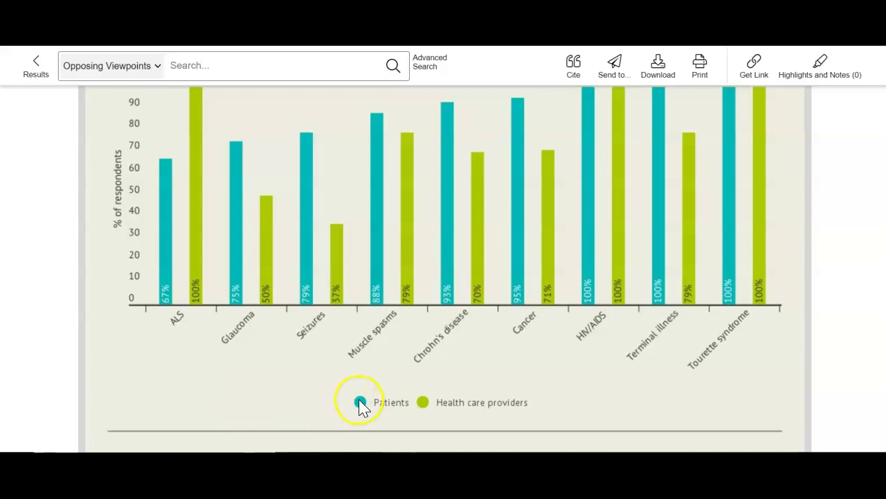
pyautogui.scroll(1, 432, 405)
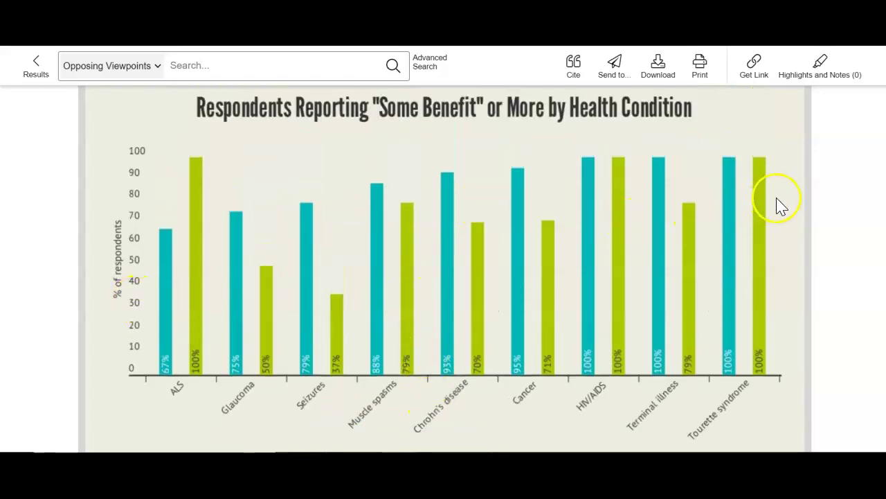
# Review the chart's source note and highlight its MLA 8th Edition source citation
pyautogui.scroll(-5, 821, 182)
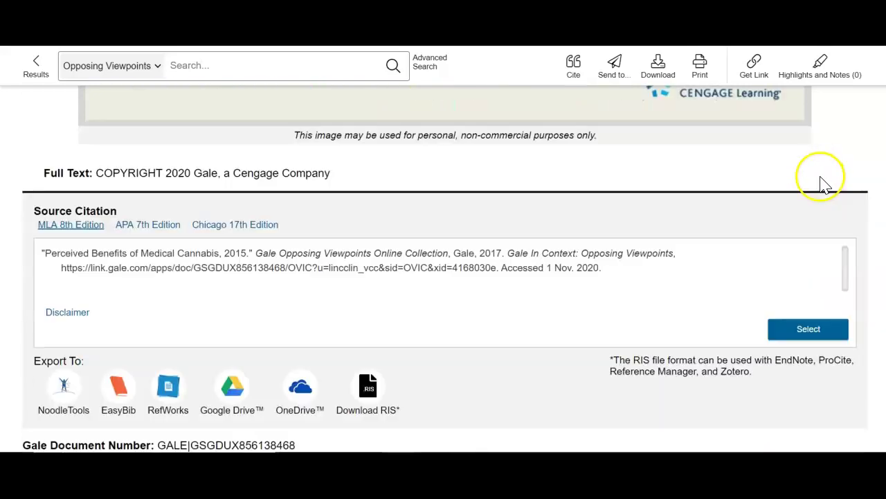
pyautogui.scroll(3, 821, 182)
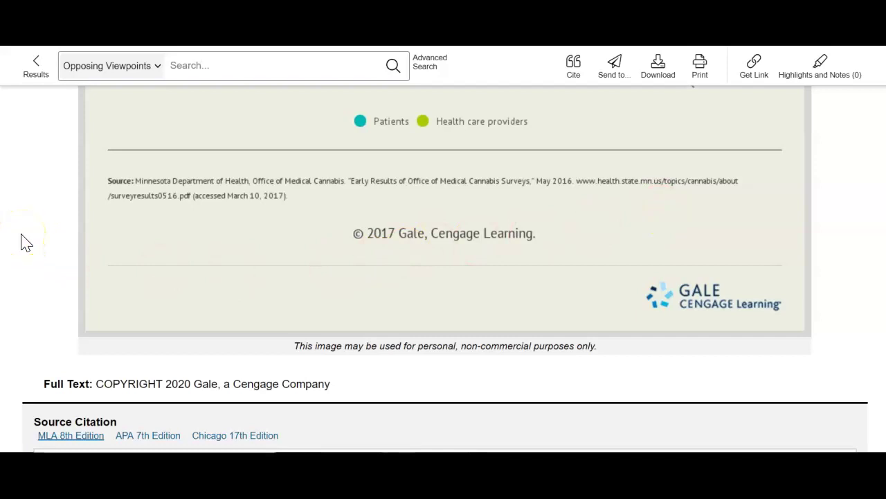
pyautogui.scroll(-1, 29, 244)
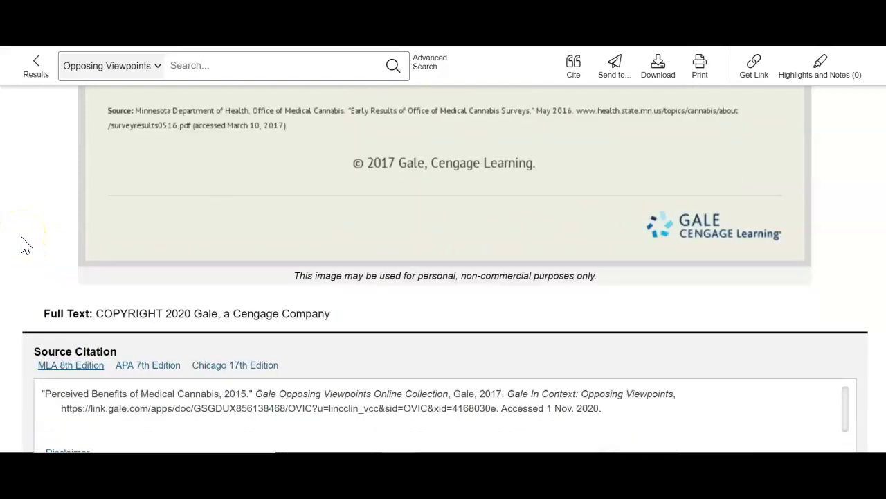
pyautogui.scroll(-1, 18, 246)
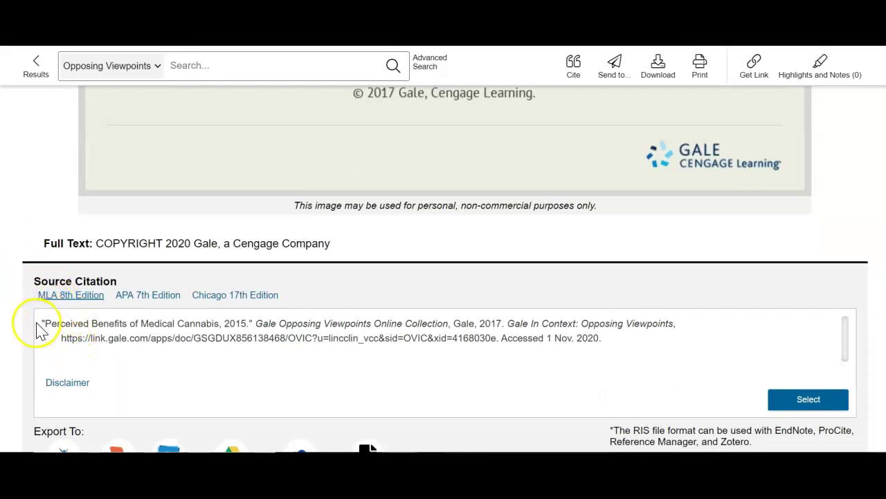
pyautogui.tripleClick(171, 335)
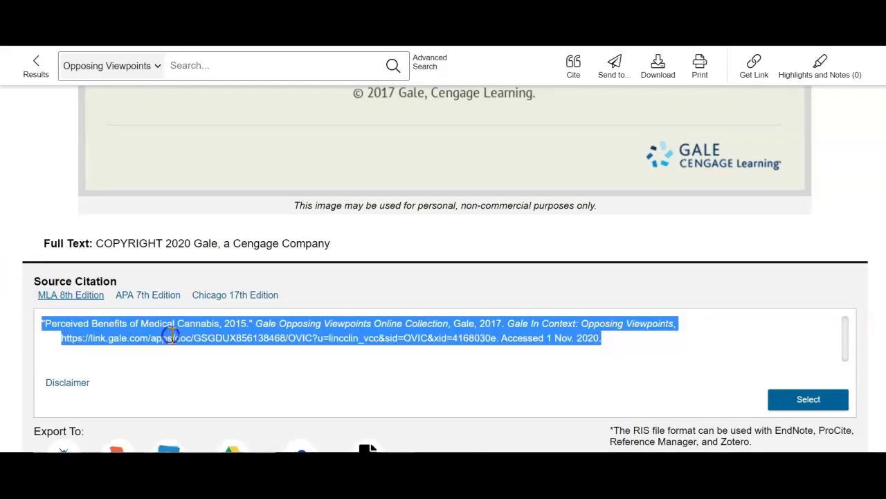
pyautogui.click(224, 361)
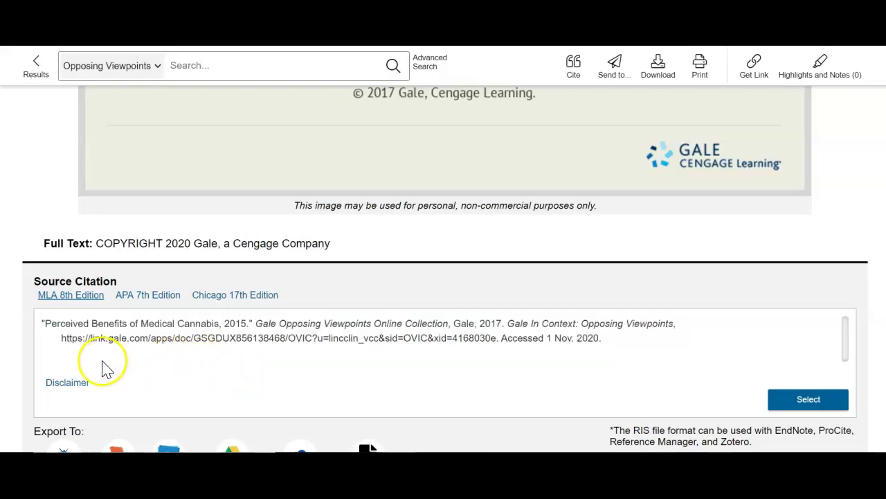
# Return from the chart to the results list, switch to infographics, and look through the listed items
pyautogui.scroll(20, 100, 367)
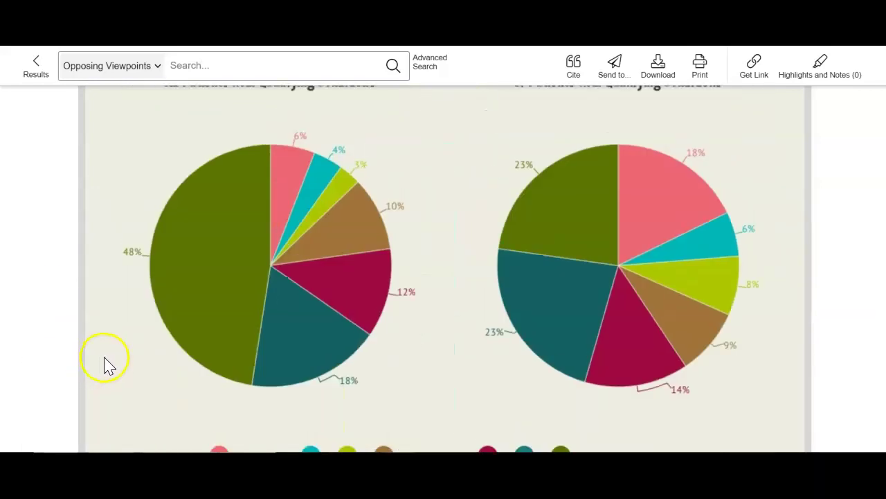
pyautogui.scroll(3, 96, 367)
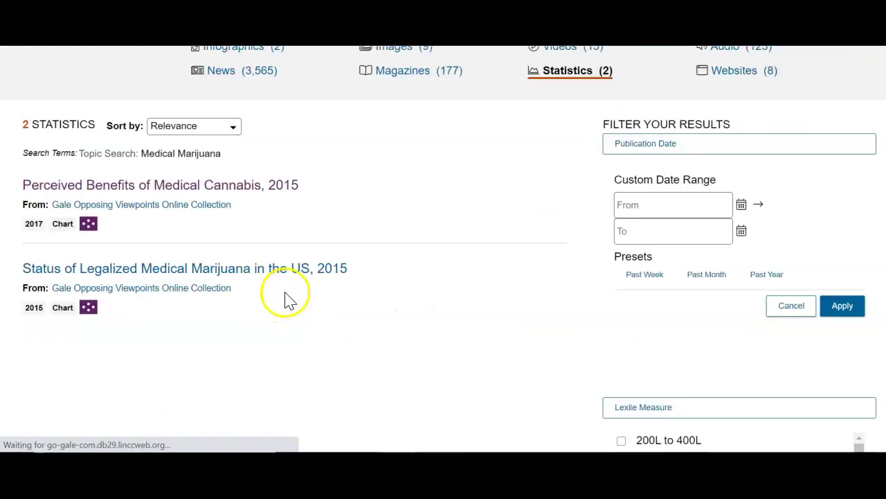
pyautogui.scroll(3, 290, 281)
pyautogui.click(267, 265)
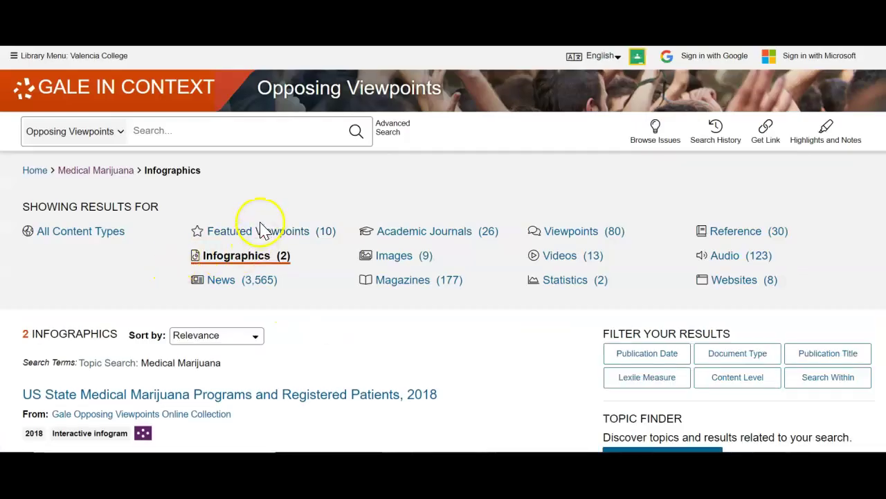
pyautogui.scroll(-2, 262, 229)
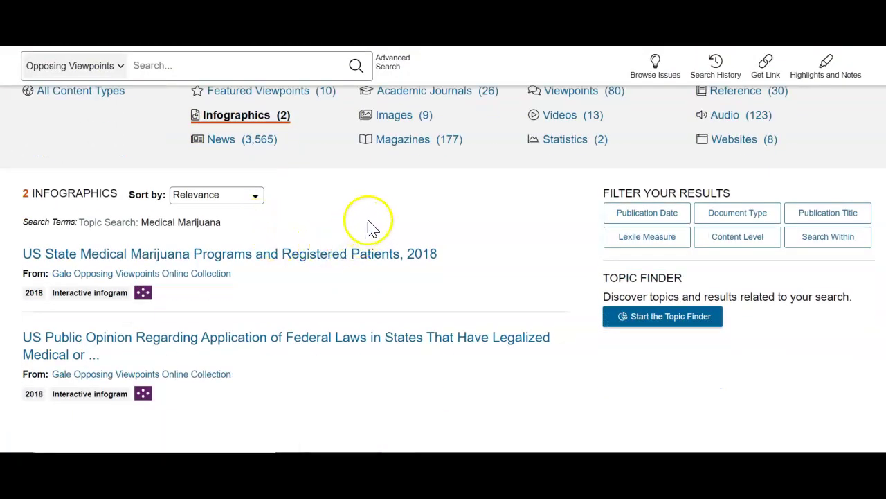
pyautogui.scroll(-1, 369, 227)
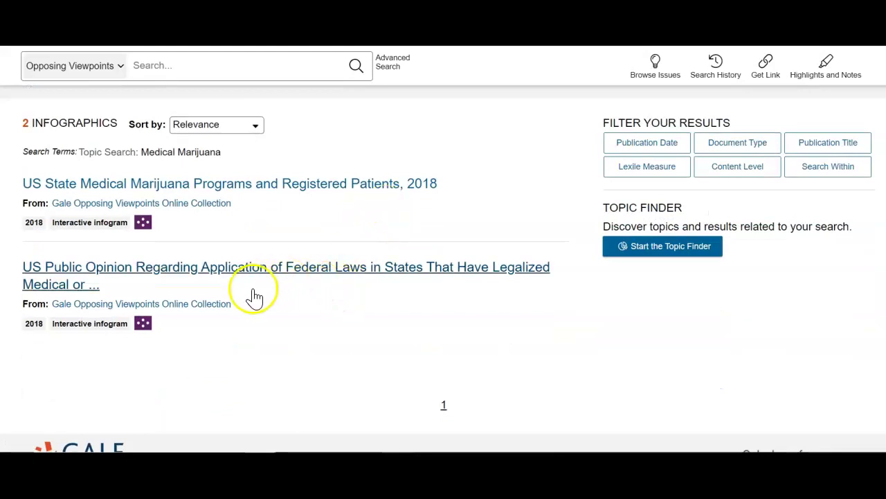
# Open the "US State Medical Marijuana Programs and Registered Patients, 2018" infographic and inspect the program types for Alabama and Florida on the map
pyautogui.click(320, 193)
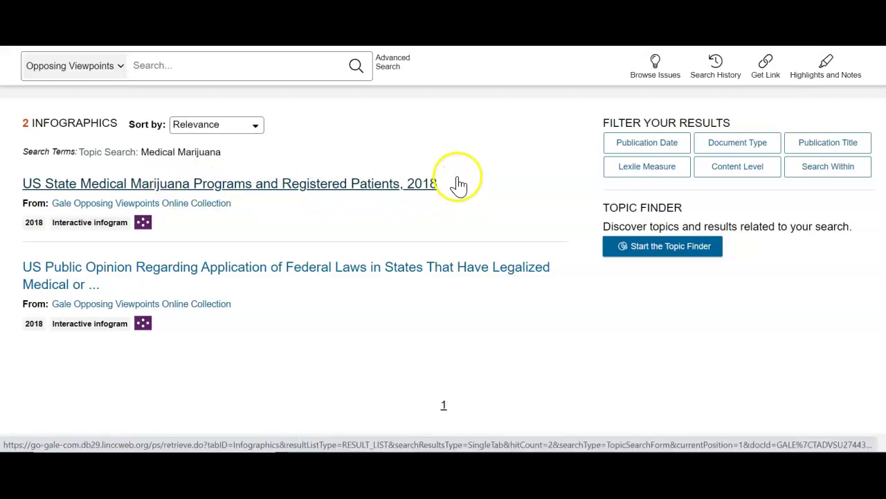
pyautogui.scroll(-5, 474, 152)
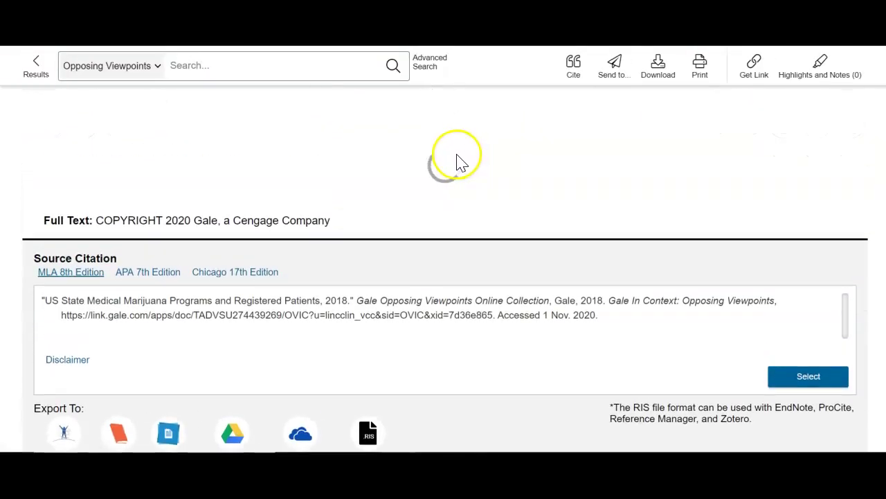
pyautogui.scroll(-5, 530, 148)
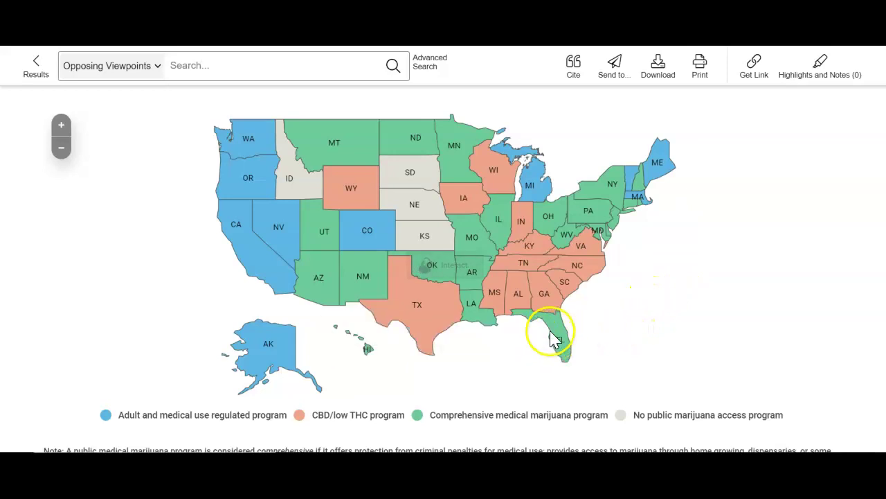
pyautogui.moveTo(512, 308)
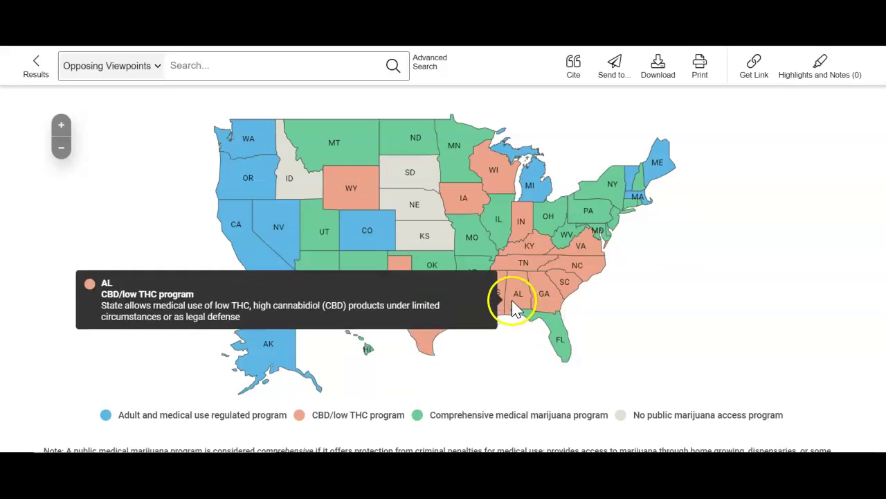
pyautogui.click(559, 336)
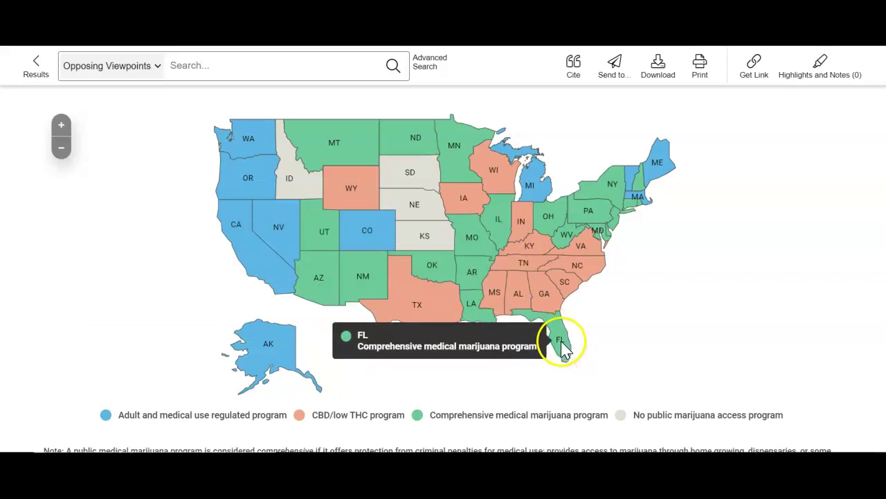
# Check Florida and North Carolina on the Registered Medical Marijuana Patients map, then review the infographic's sources and MLA citation
pyautogui.scroll(-3, 562, 346)
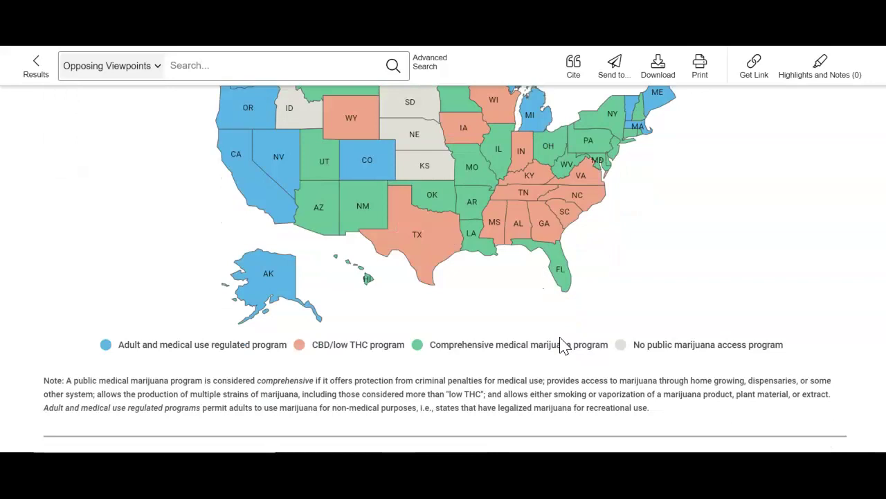
pyautogui.scroll(-5, 559, 334)
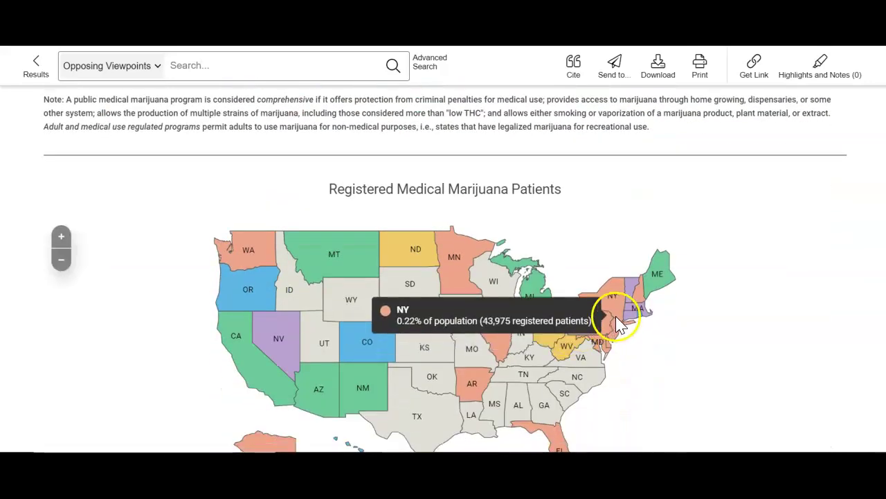
pyautogui.moveTo(560, 374)
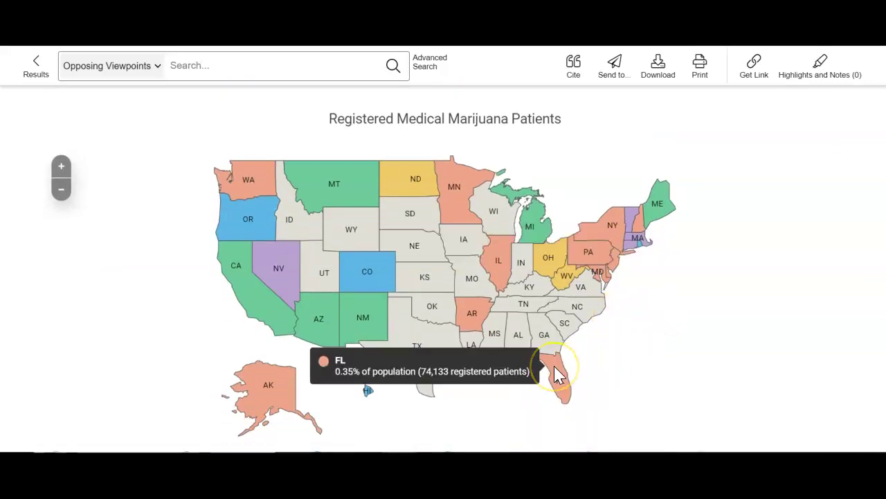
pyautogui.moveTo(588, 316)
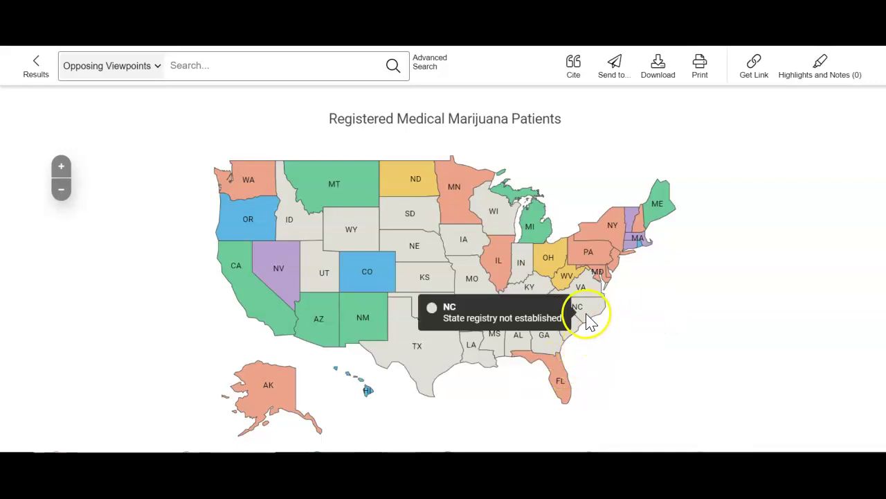
pyautogui.scroll(-5, 627, 310)
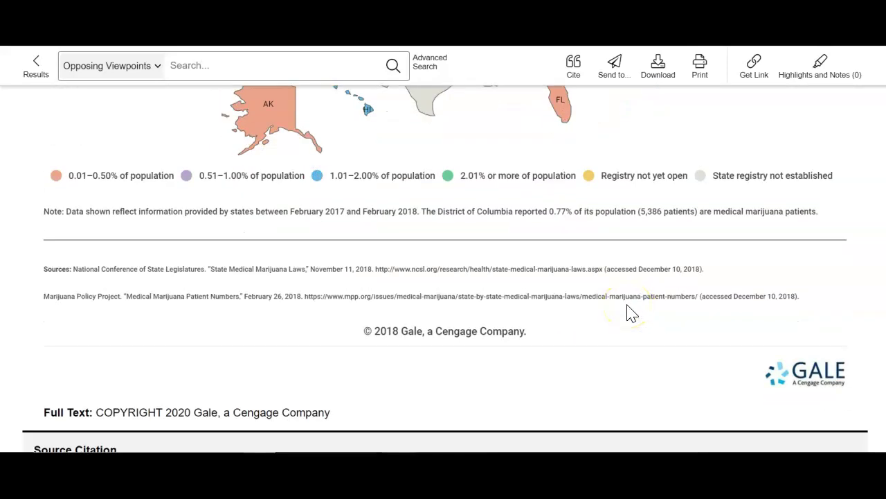
pyautogui.scroll(-3, 631, 312)
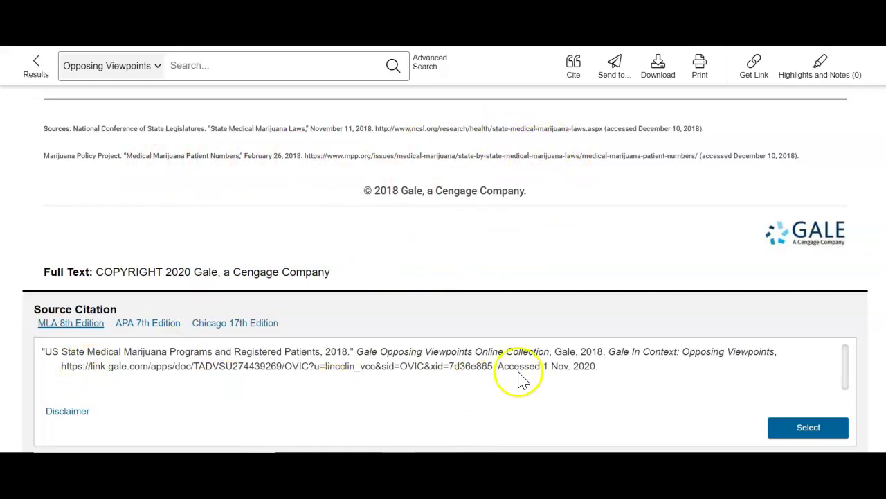
# Go back to the Medical Marijuana topic page and open its magazine results
pyautogui.scroll(20, 880, 270)
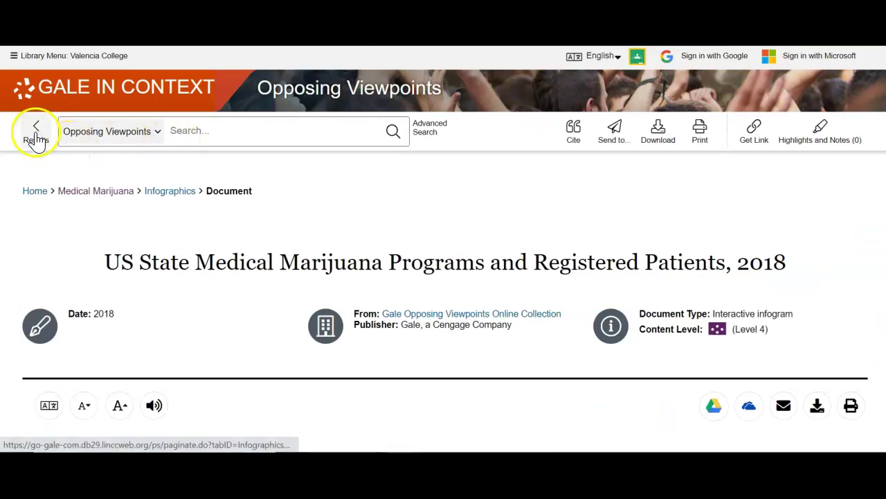
pyautogui.click(99, 194)
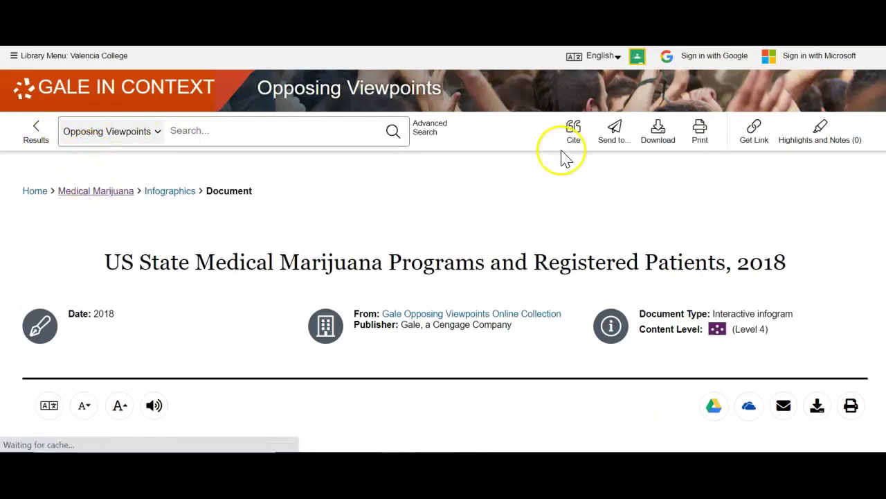
pyautogui.scroll(-4, 558, 173)
pyautogui.scroll(-2, 554, 173)
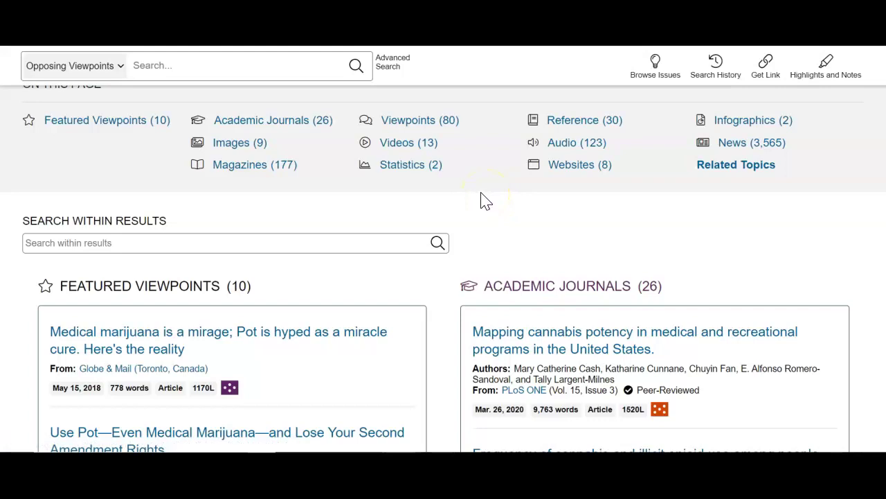
pyautogui.click(290, 170)
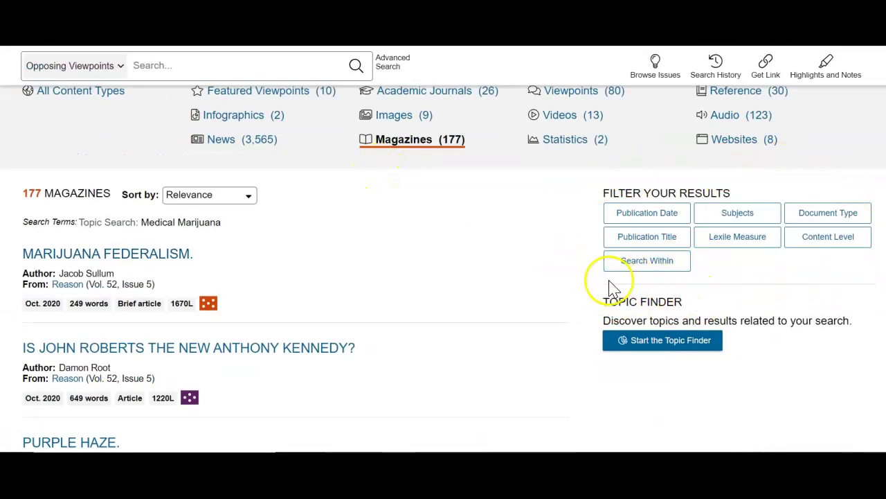
# Filter the magazine results by publication date to the past year
pyautogui.click(636, 220)
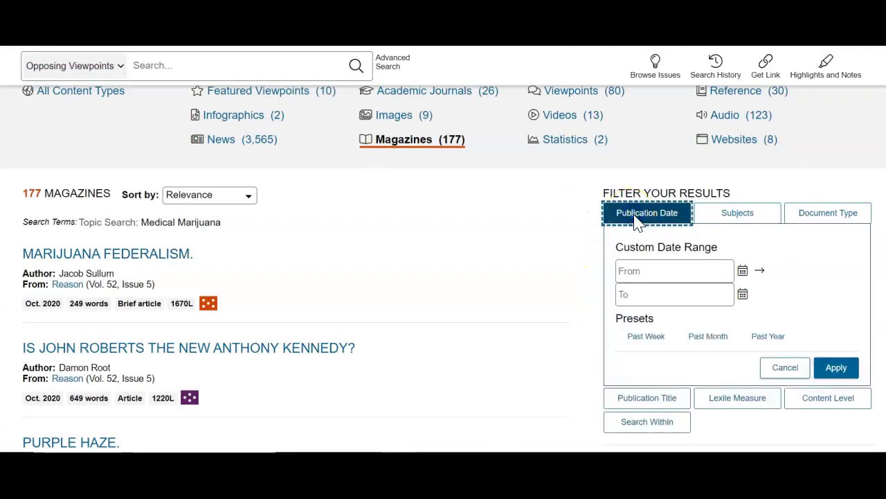
pyautogui.click(761, 339)
pyautogui.click(838, 369)
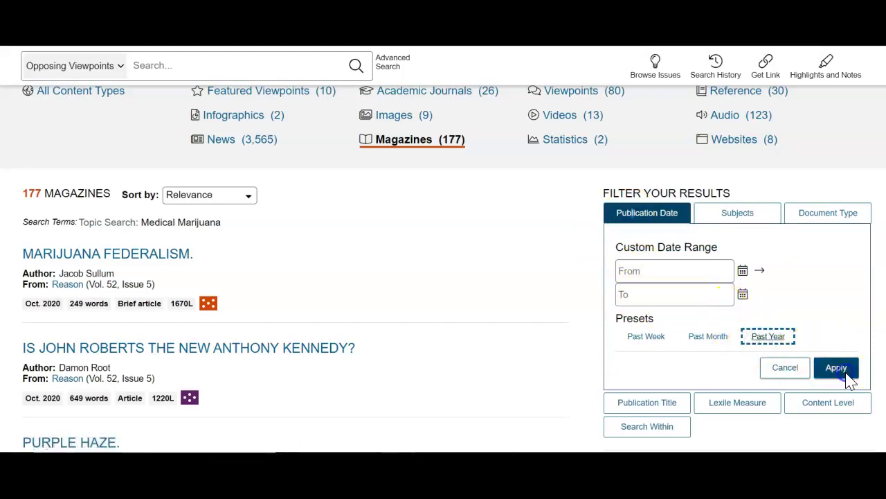
# Look through the date-filtered magazine results and examine the available Subjects, Document Type and Publication Title filter options
pyautogui.scroll(-3, 538, 331)
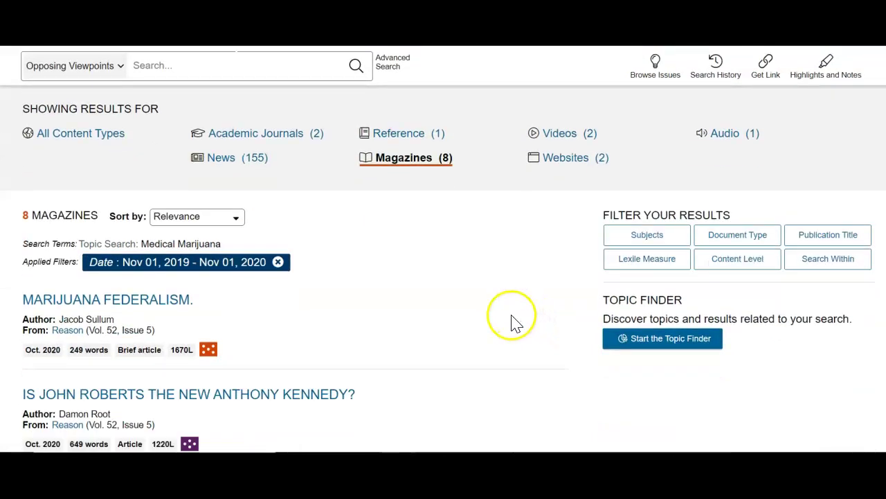
pyautogui.scroll(-2, 509, 320)
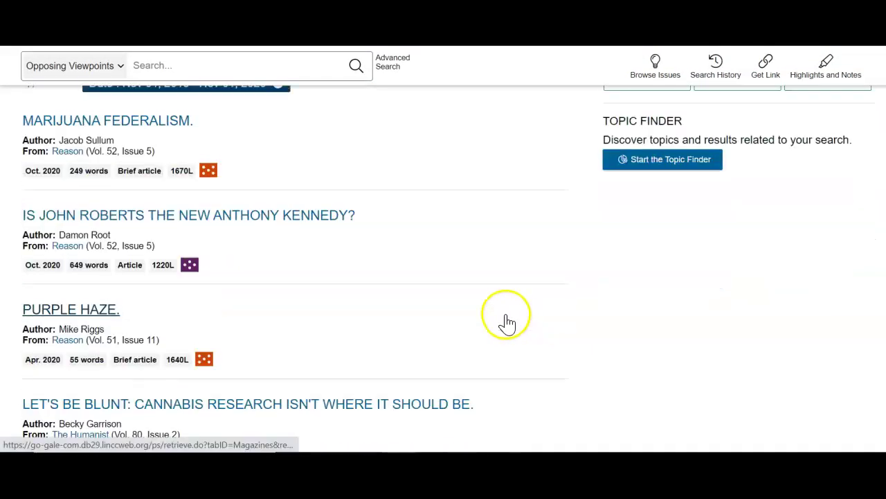
pyautogui.scroll(3, 506, 319)
pyautogui.click(650, 267)
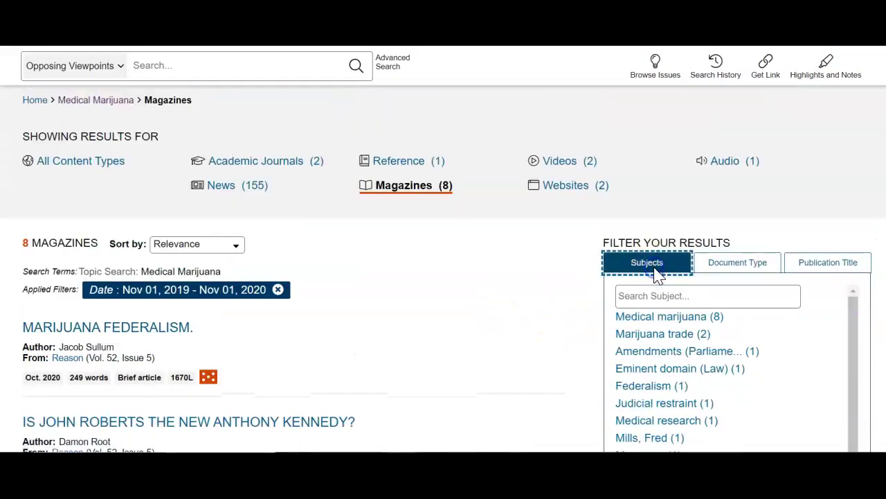
pyautogui.scroll(-4, 796, 335)
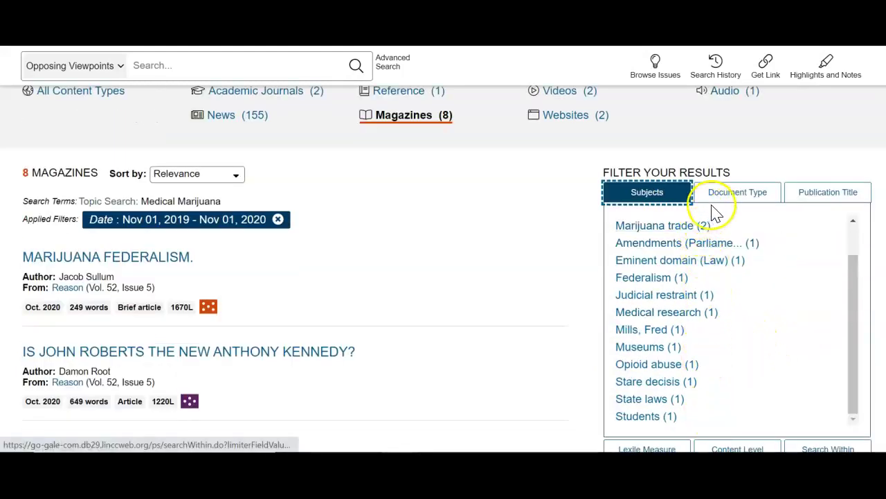
pyautogui.click(738, 196)
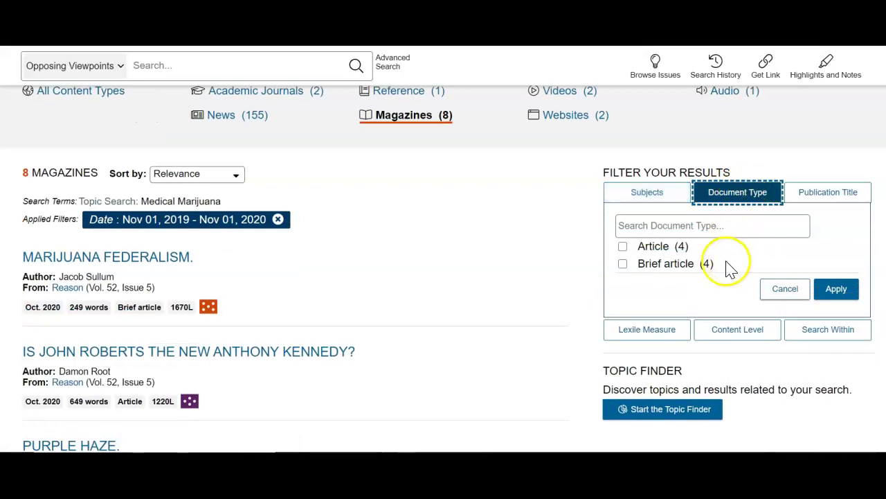
pyautogui.click(821, 201)
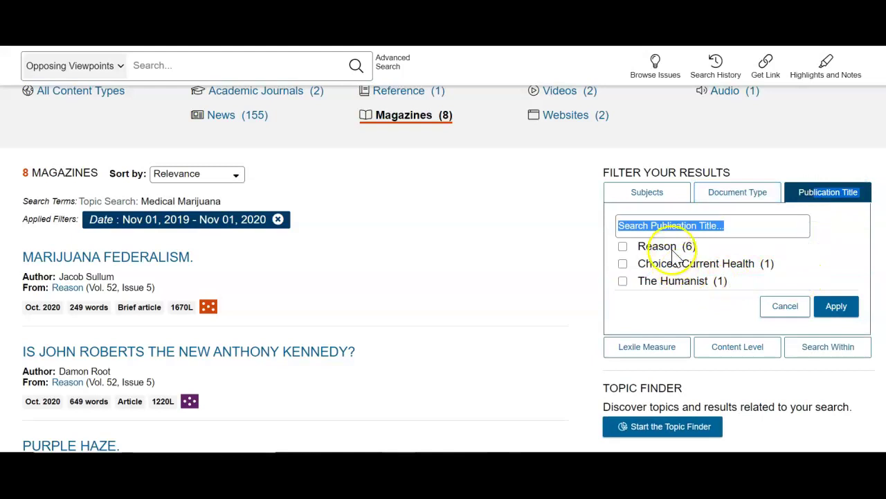
# Examine the Lexile Measure ranges and the Search Within option for the magazine results, then check the other content types
pyautogui.click(677, 356)
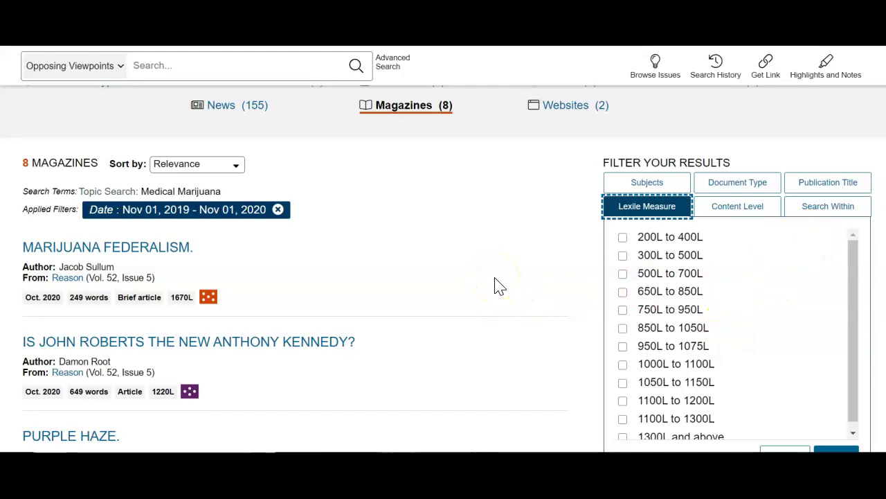
pyautogui.scroll(-1, 665, 263)
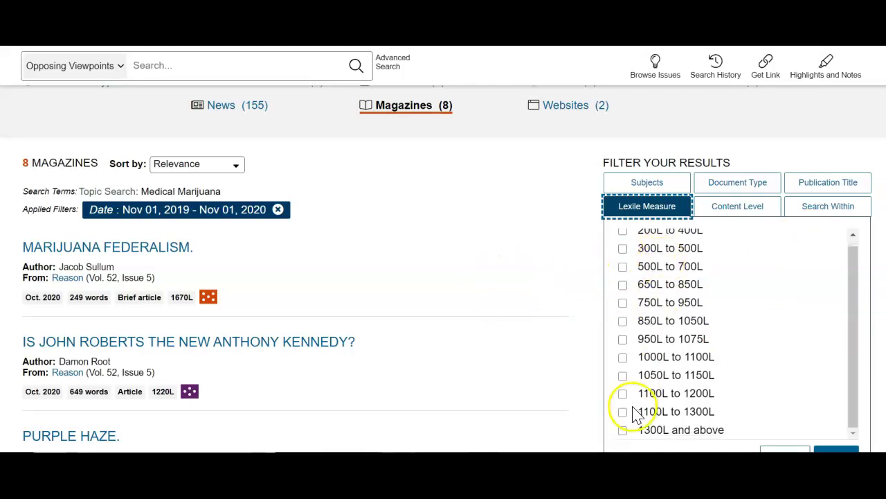
pyautogui.click(823, 211)
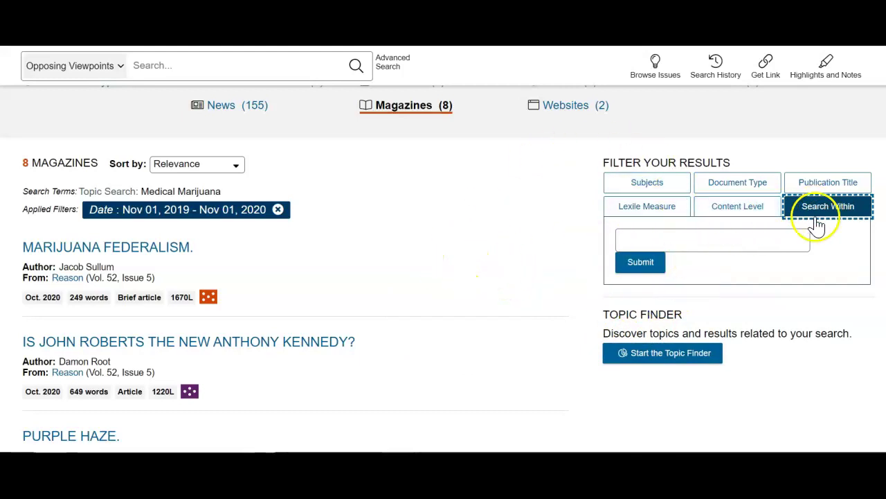
pyautogui.click(773, 236)
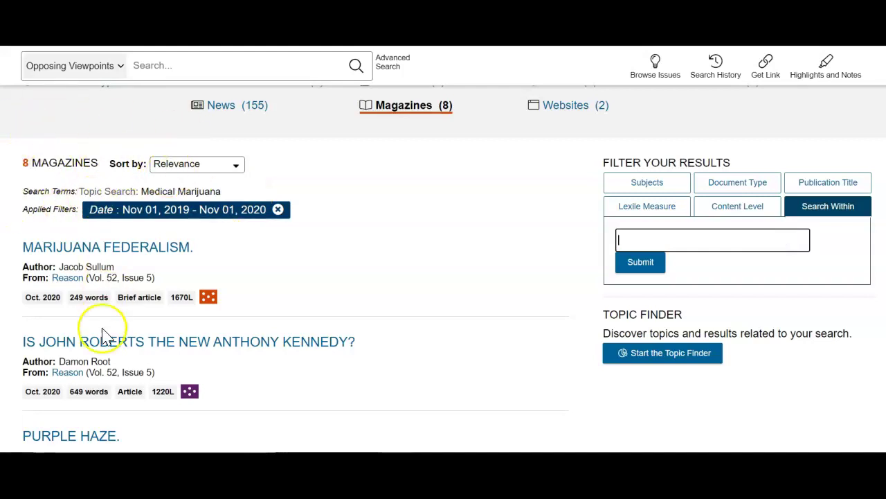
pyautogui.scroll(3, 415, 203)
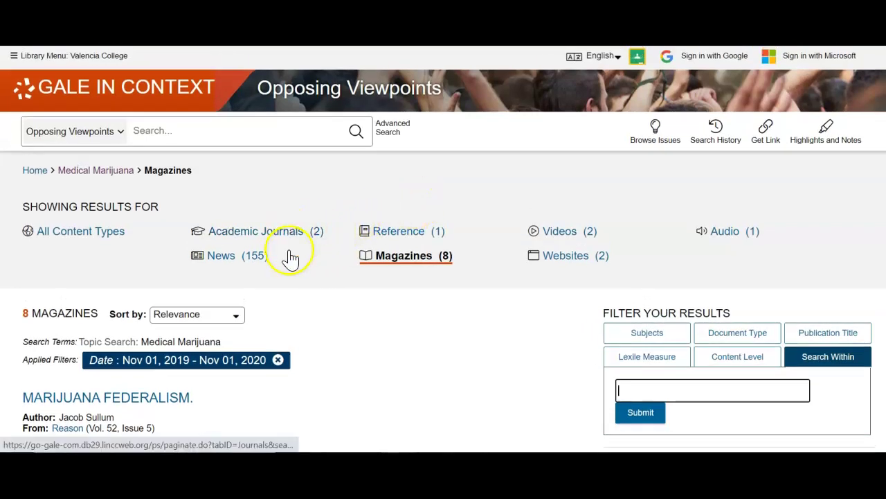
# Open the magazine article "Marijuana Federalism." and review its text, related articles, related subjects and source citation
pyautogui.scroll(-3, 287, 381)
pyautogui.click(171, 264)
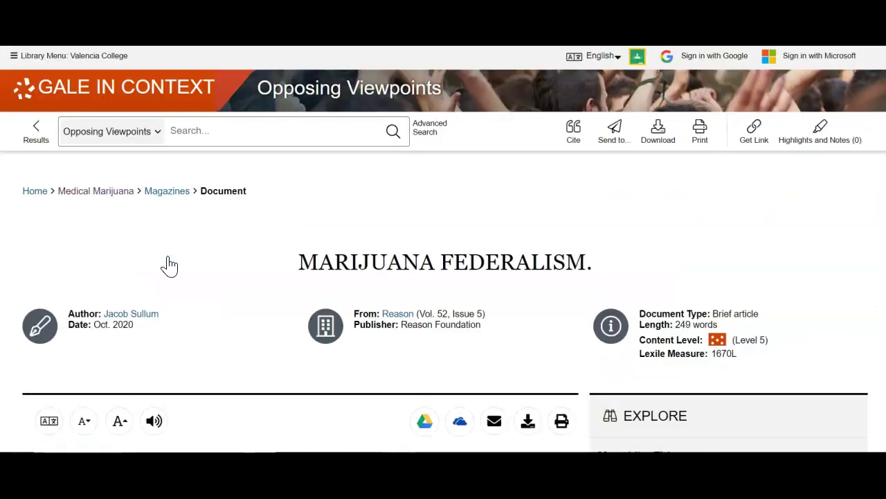
pyautogui.scroll(-2, 174, 260)
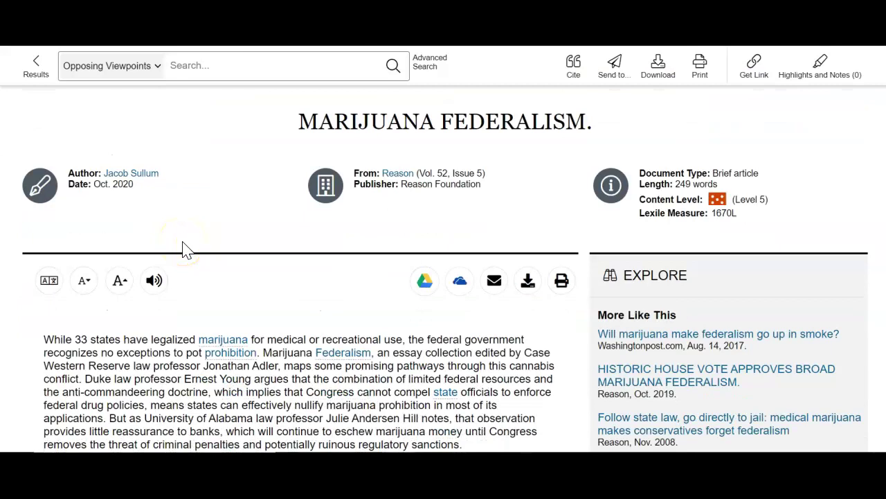
pyautogui.scroll(-1, 179, 242)
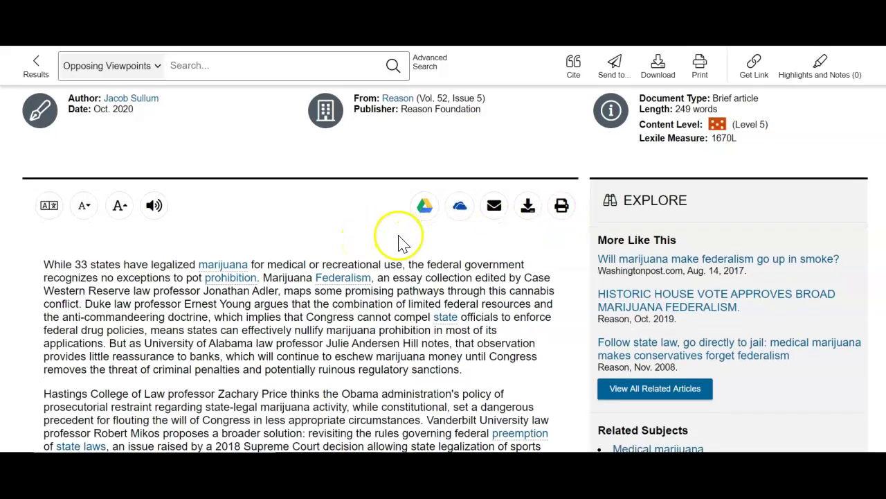
pyautogui.scroll(-1, 398, 239)
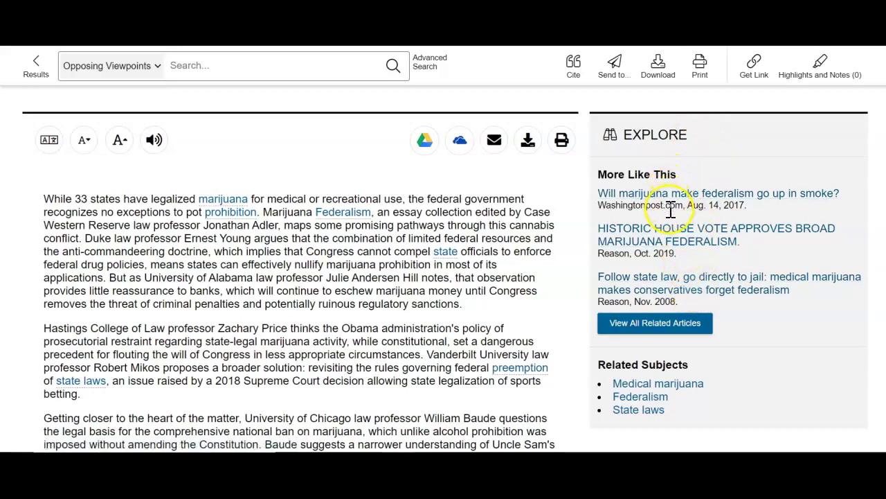
pyautogui.scroll(-2, 665, 299)
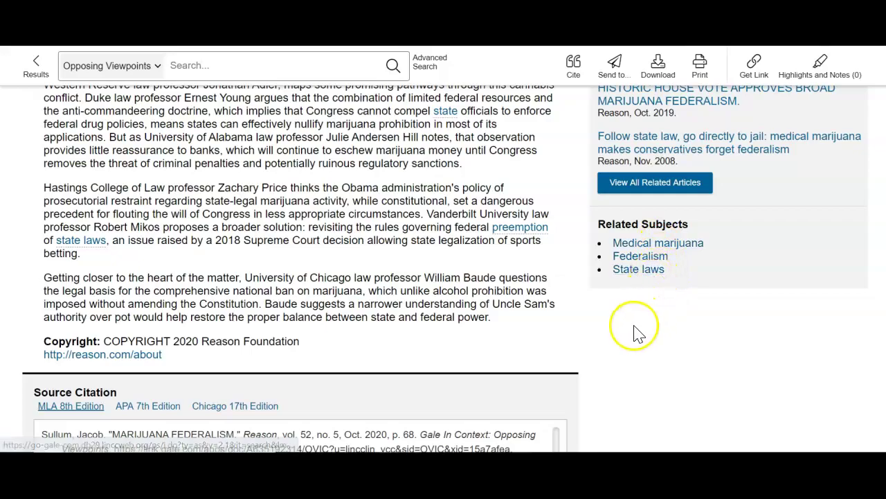
pyautogui.scroll(-1, 630, 329)
pyautogui.scroll(3, 644, 326)
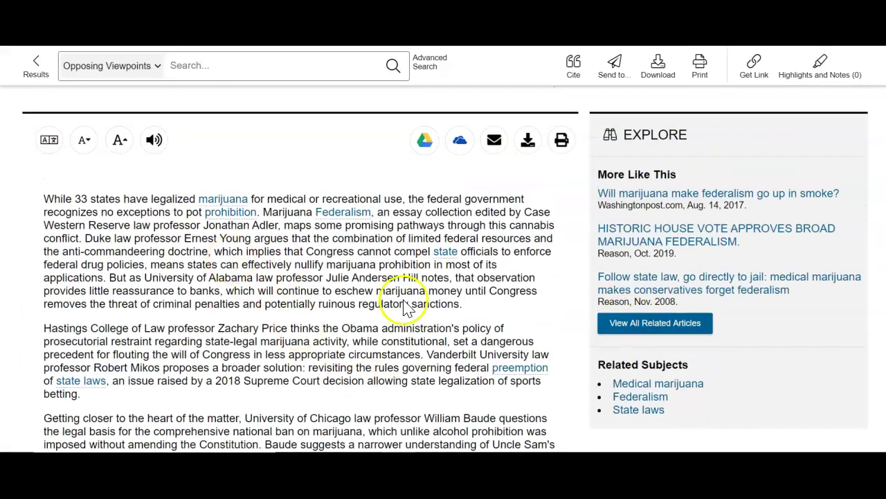
pyautogui.scroll(4, 378, 305)
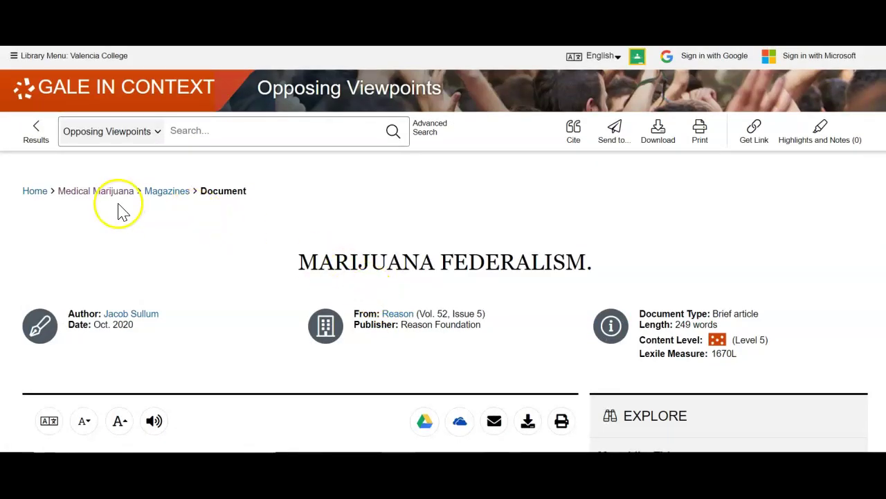
# Go back to the Medical Marijuana topic page and open its Viewpoints results
pyautogui.click(84, 194)
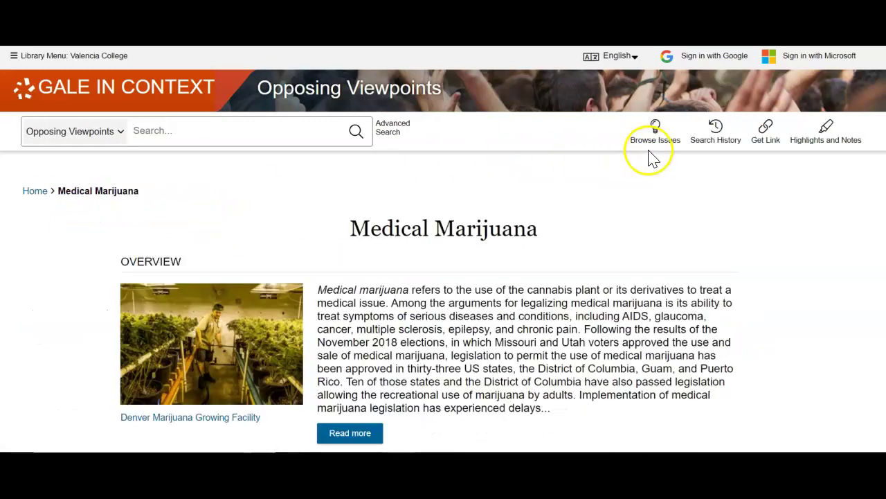
pyautogui.scroll(-5, 808, 184)
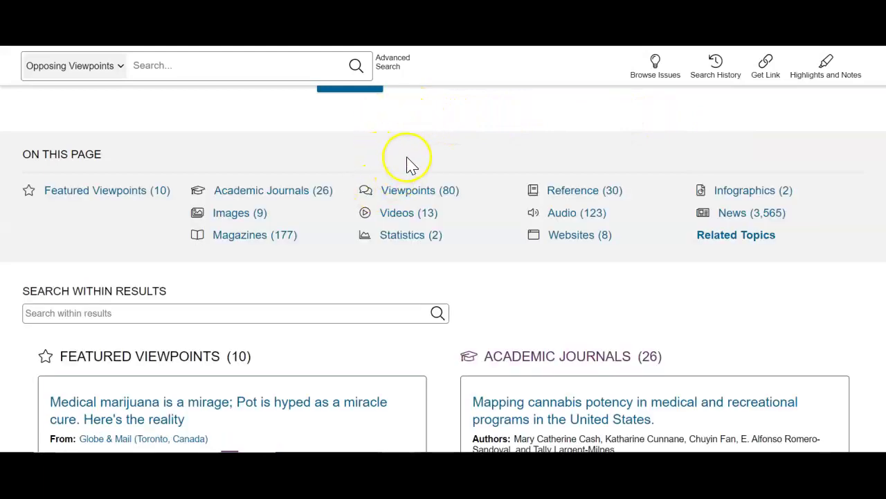
pyautogui.click(428, 200)
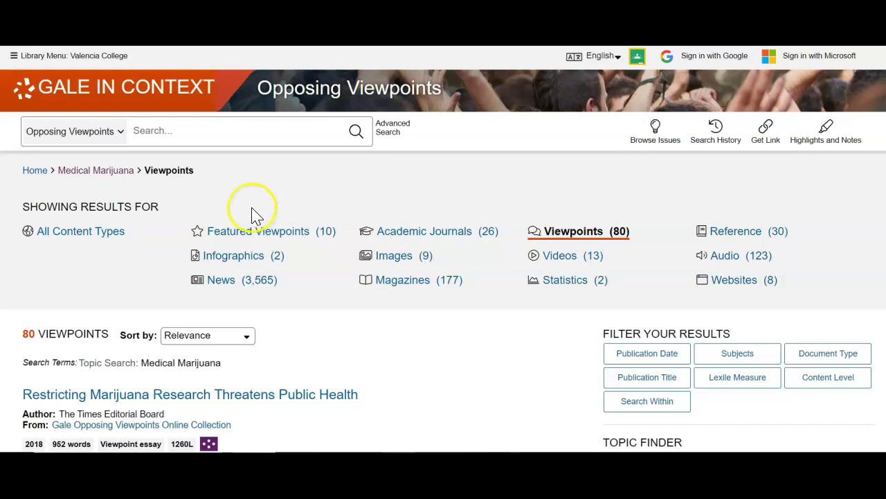
# Browse the viewpoint essays on medical marijuana and open "Restricting Marijuana Research Threatens Public Health."
pyautogui.scroll(-3, 250, 216)
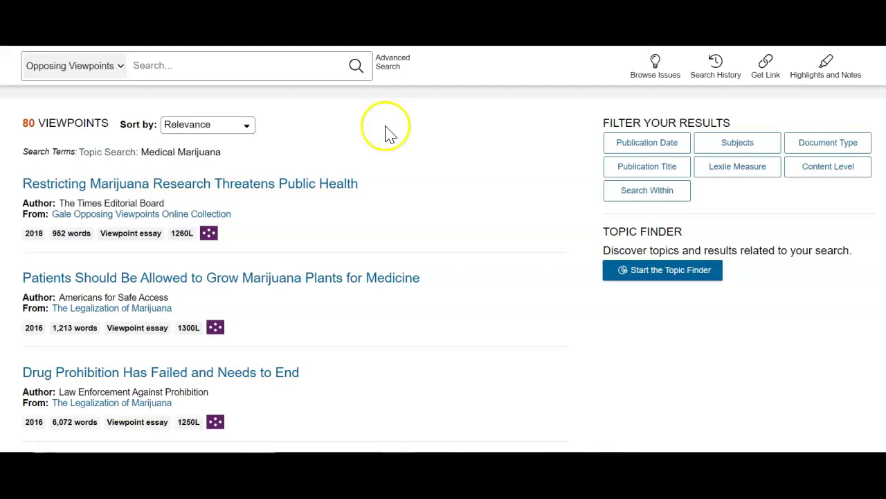
pyautogui.scroll(-2, 382, 187)
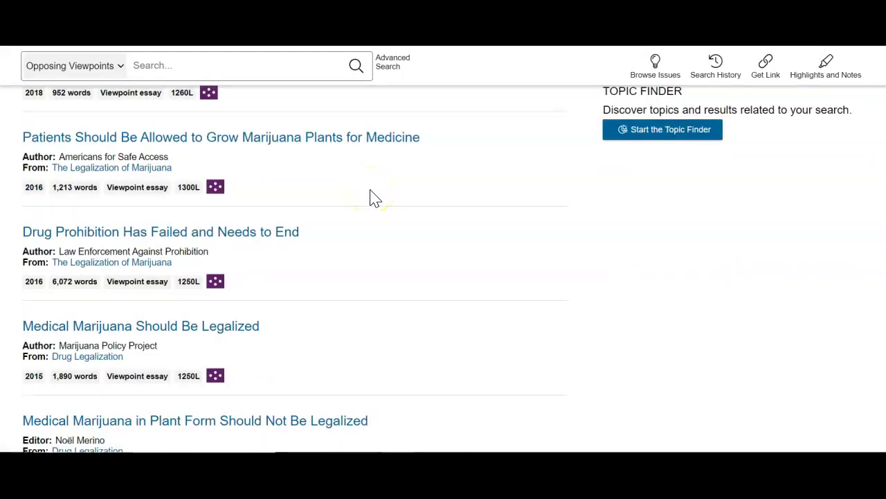
pyautogui.scroll(-3, 372, 197)
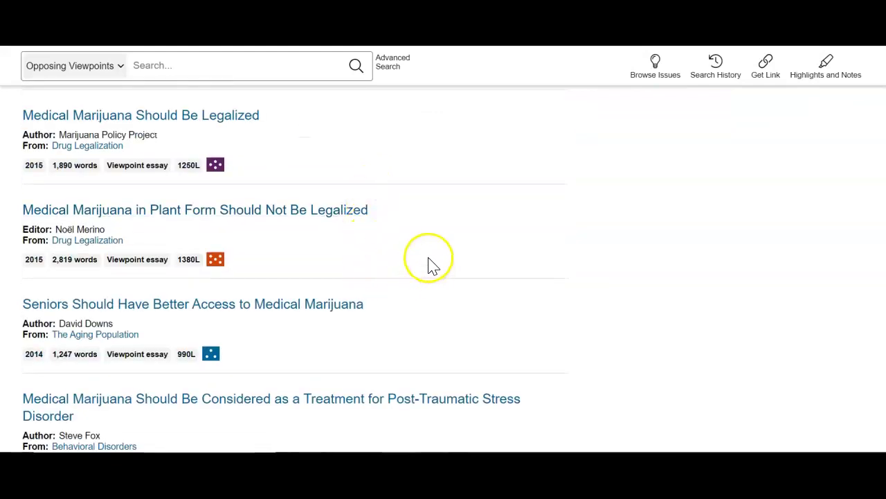
pyautogui.scroll(4, 429, 265)
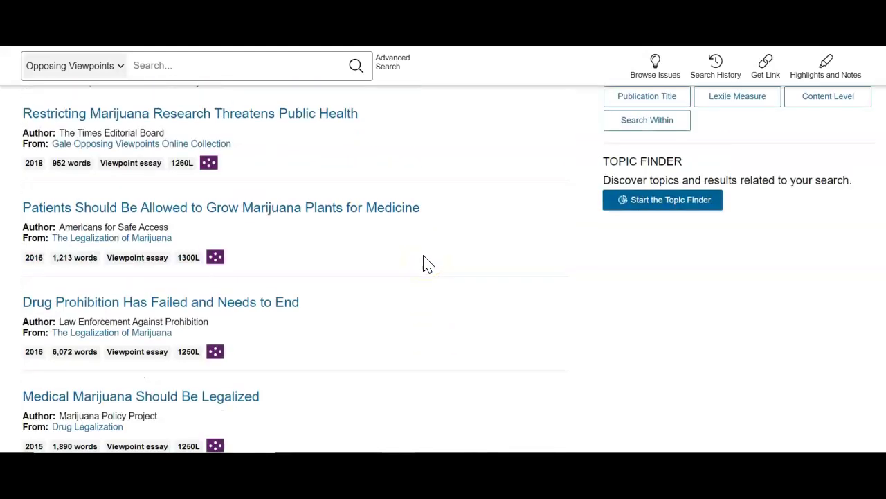
pyautogui.scroll(2, 427, 264)
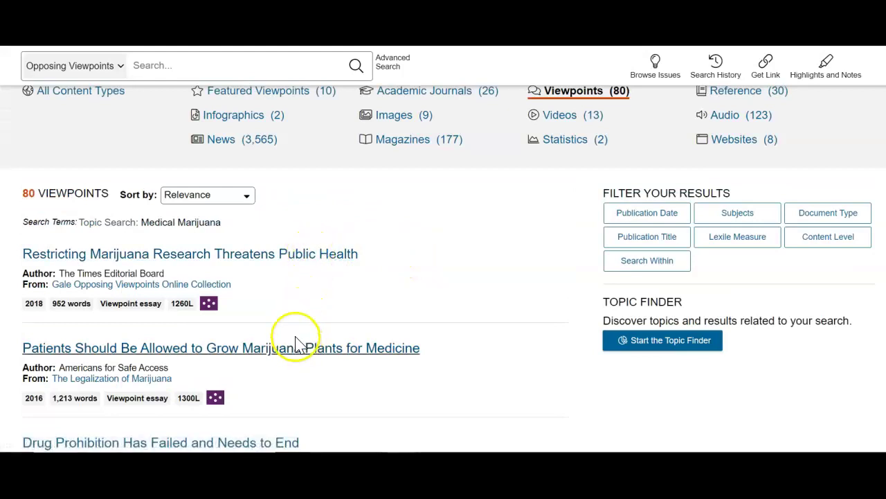
pyautogui.click(298, 256)
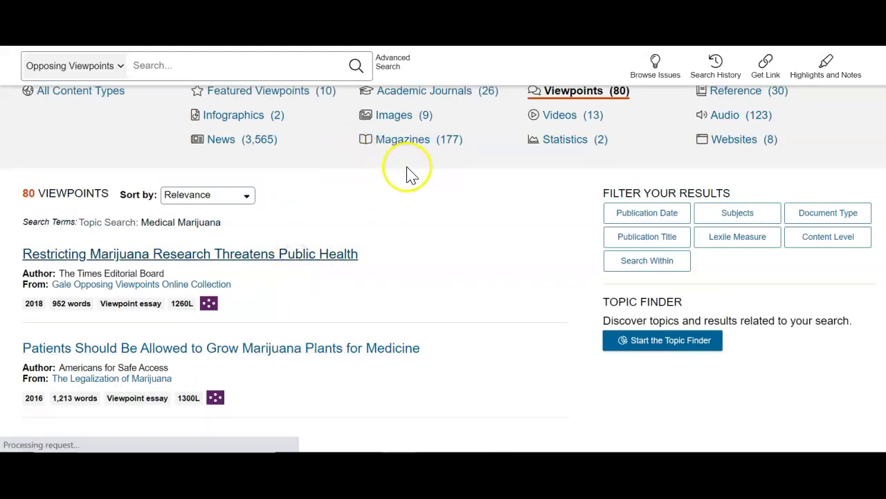
# Read through the essay's article commentary, its sections on research and obstacles, and its MLA source citation
pyautogui.scroll(-5, 400, 202)
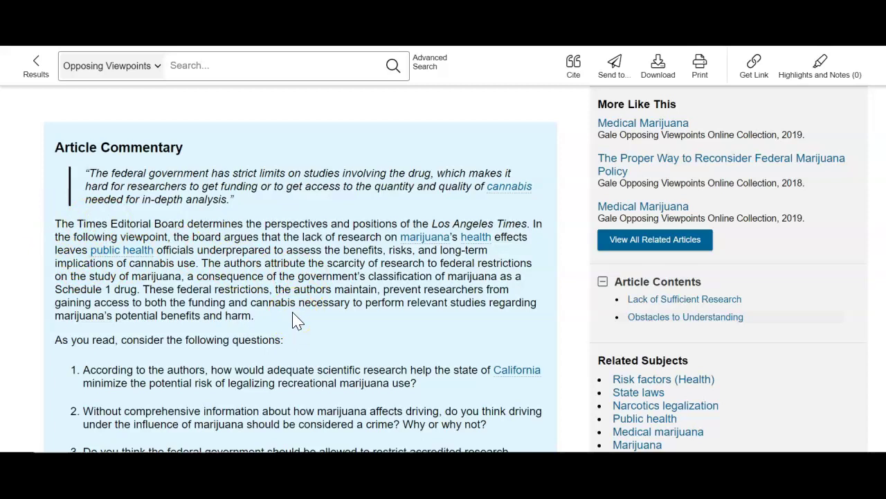
pyautogui.scroll(-7, 292, 320)
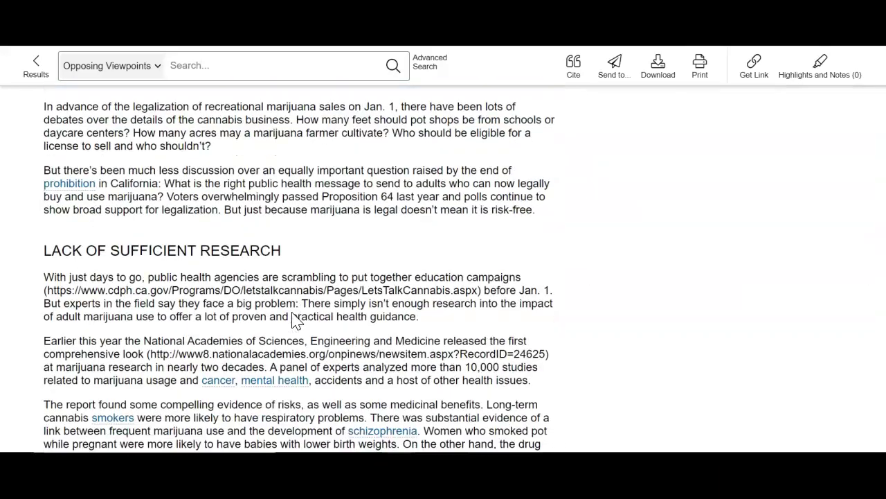
pyautogui.scroll(-6, 292, 313)
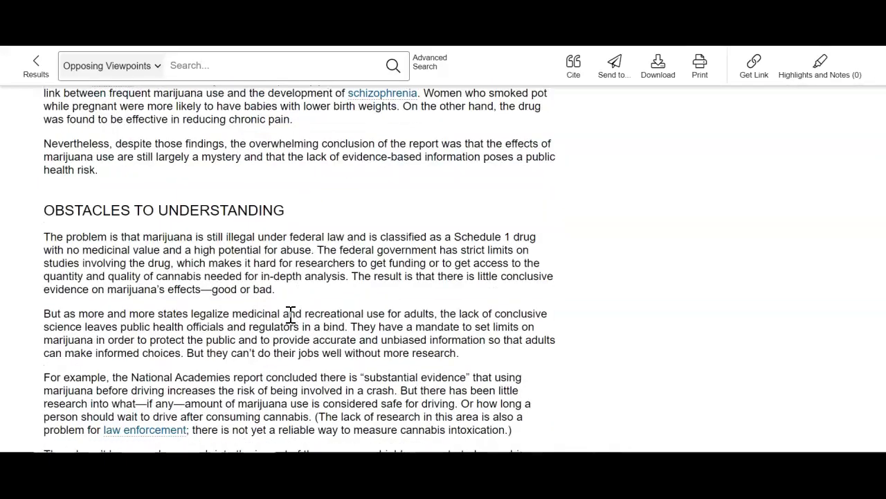
pyautogui.scroll(-3, 282, 313)
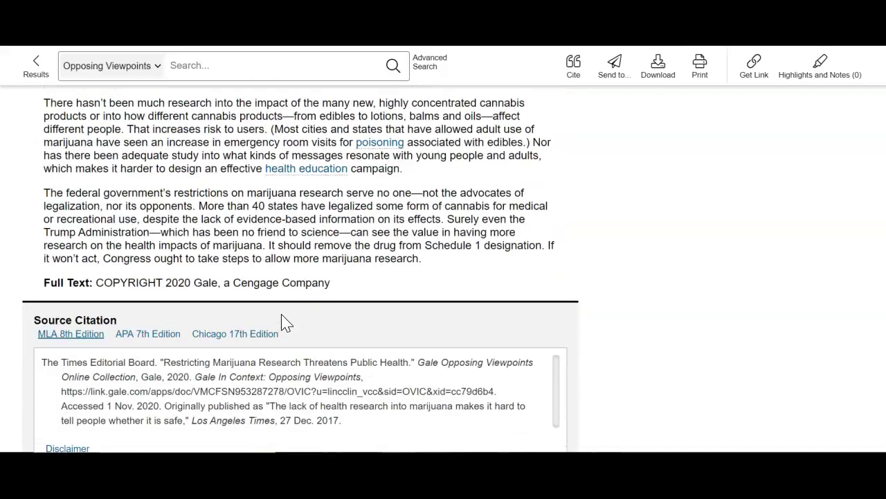
pyautogui.click(480, 245)
pyautogui.scroll(8, 480, 245)
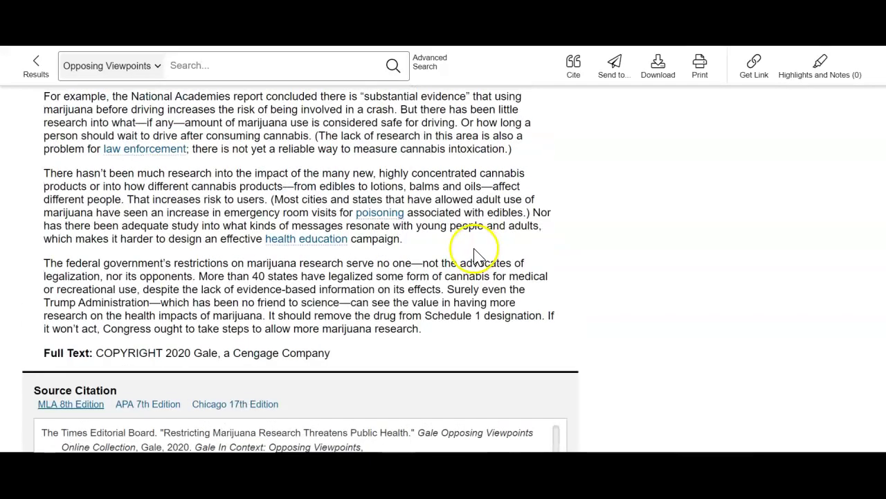
pyautogui.scroll(10, 386, 217)
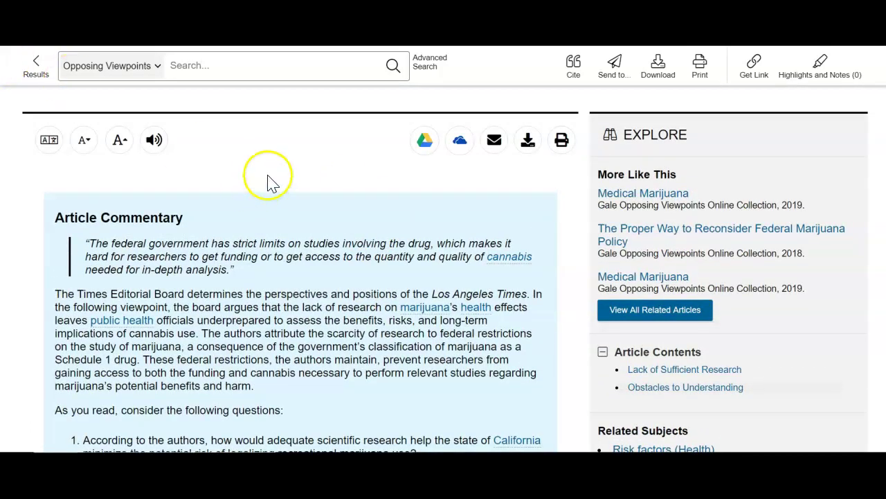
# Return to the Viewpoints results and open the essay on experts disagreeing about medical marijuana as a post-traumatic stress disorder treatment
pyautogui.scroll(-7, 388, 206)
pyautogui.scroll(-2, 388, 212)
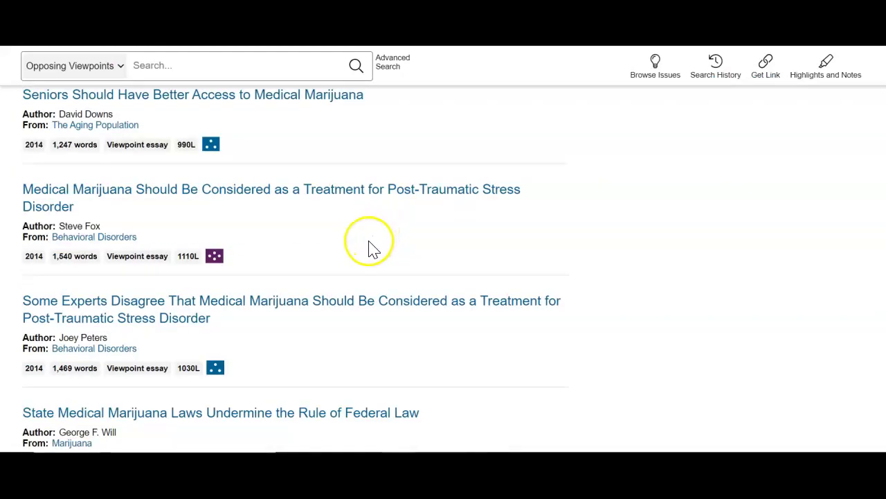
pyautogui.click(167, 320)
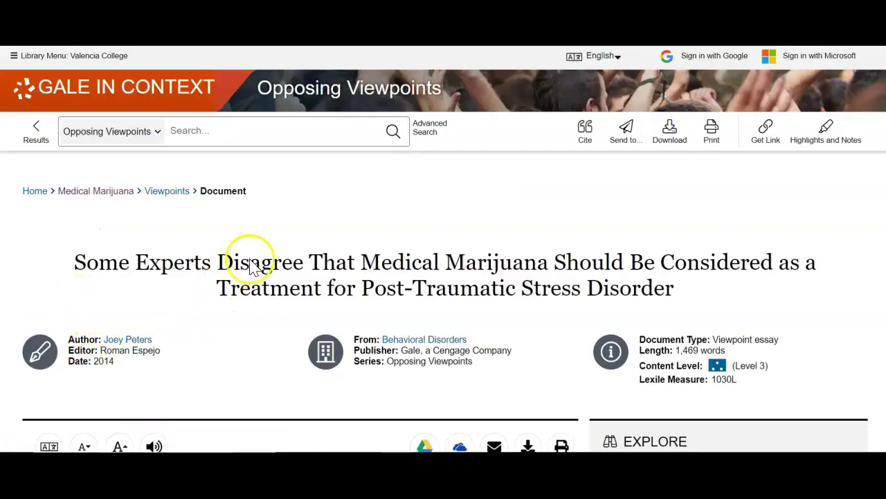
# Read through the essay's article commentary, discussion questions, body sections, and its lists of books and periodicals
pyautogui.scroll(-2, 251, 260)
pyautogui.scroll(-3, 239, 238)
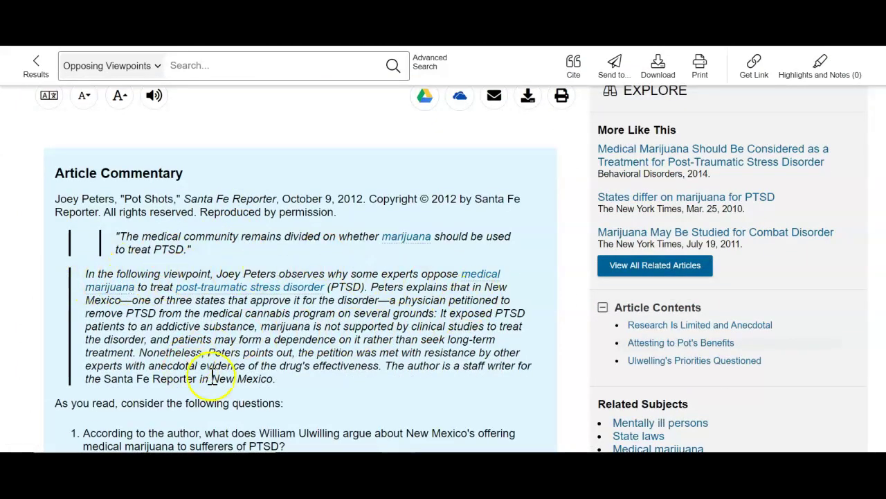
pyautogui.scroll(-4, 331, 349)
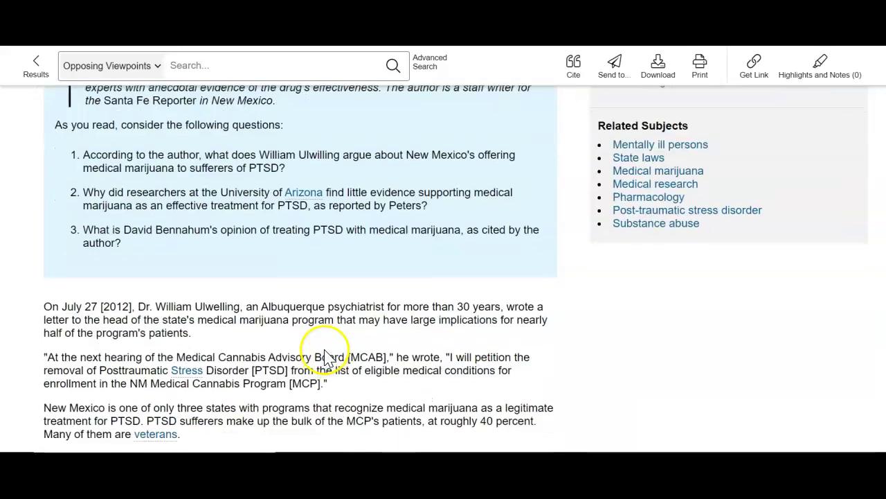
pyautogui.scroll(-1, 325, 346)
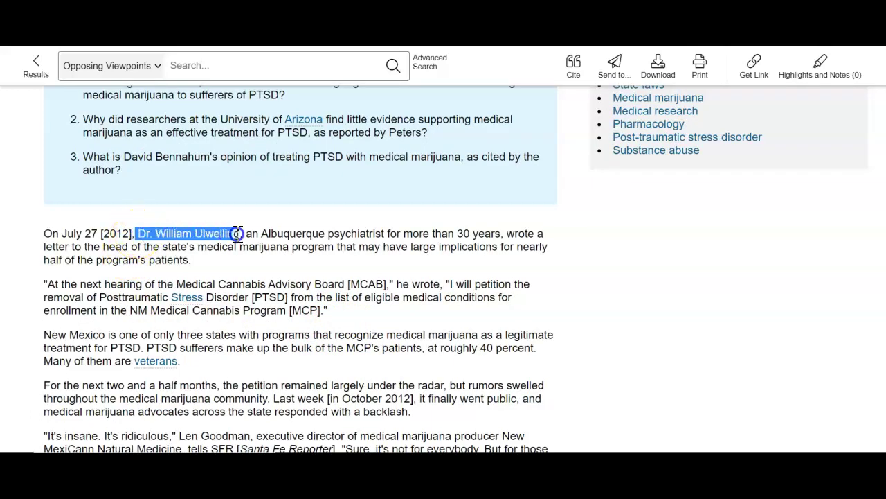
pyautogui.click(432, 212)
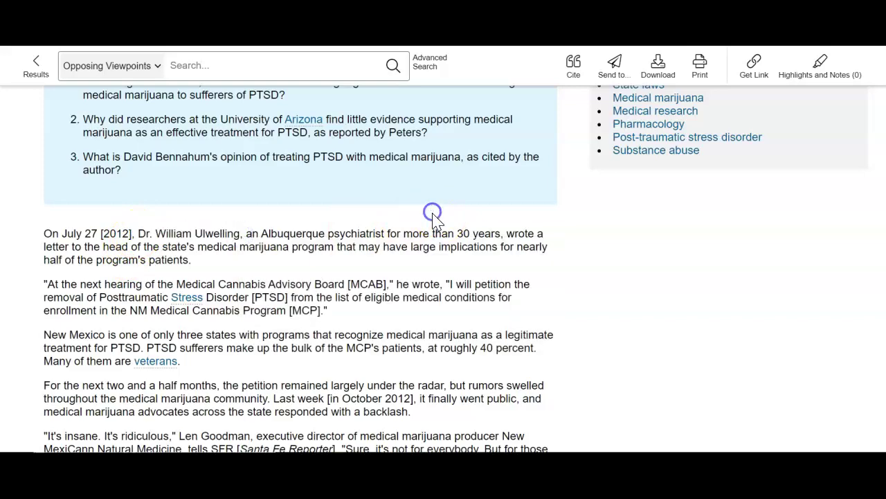
pyautogui.scroll(-5, 438, 231)
pyautogui.scroll(-1, 438, 231)
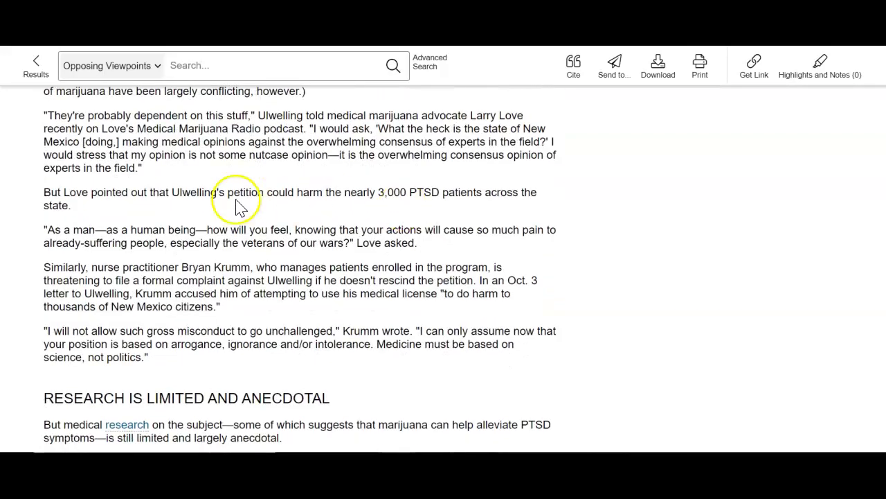
pyautogui.scroll(-7, 225, 257)
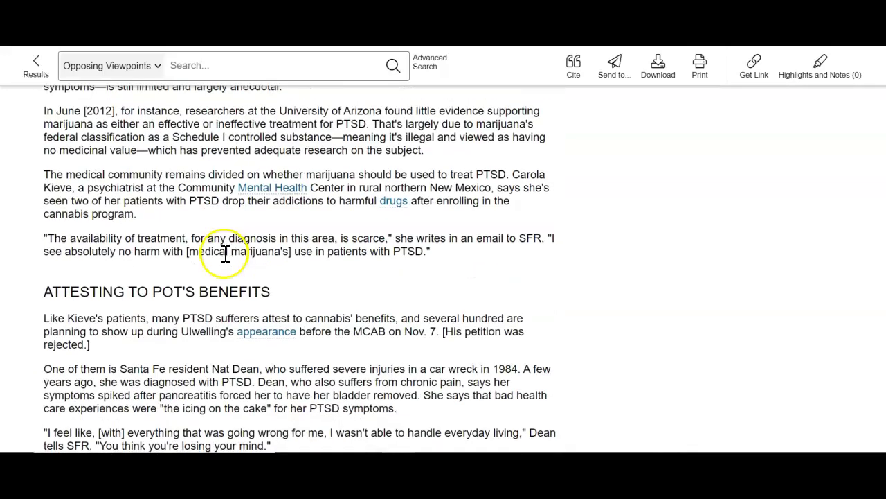
pyautogui.scroll(-2, 225, 254)
pyautogui.scroll(-9, 225, 267)
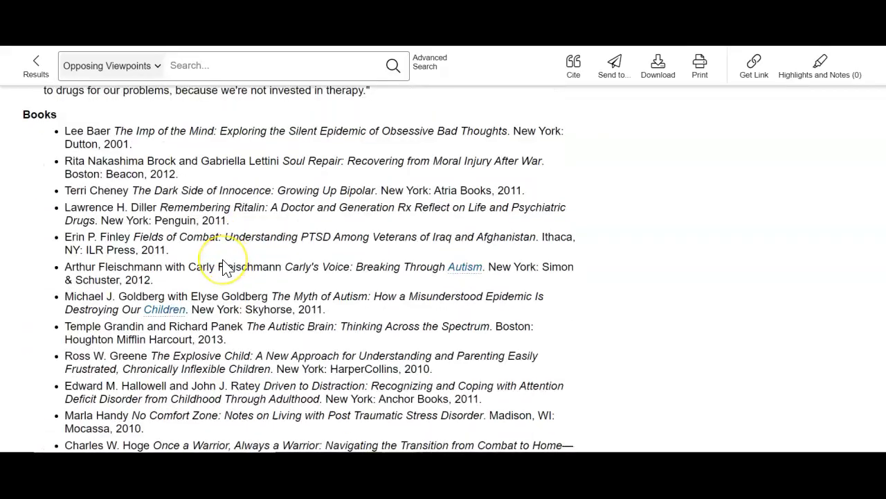
pyautogui.scroll(-9, 225, 266)
pyautogui.scroll(-2, 223, 269)
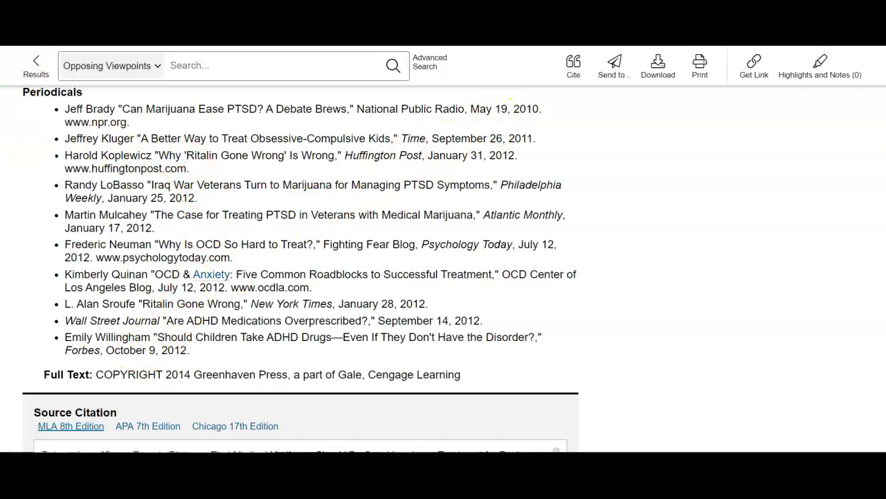
# Return to the Viewpoints results and go back to the Medical Marijuana topic page
pyautogui.hotkey('alt', 'Left')
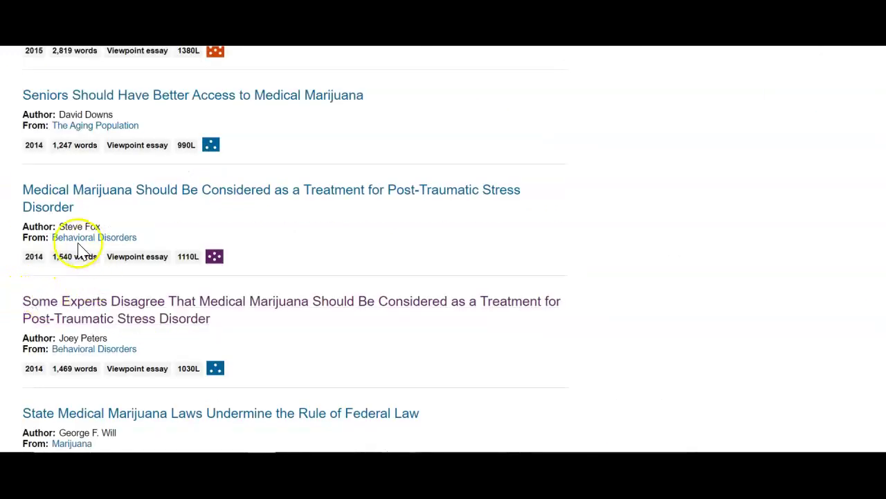
pyautogui.scroll(1, 52, 134)
pyautogui.scroll(10, 52, 134)
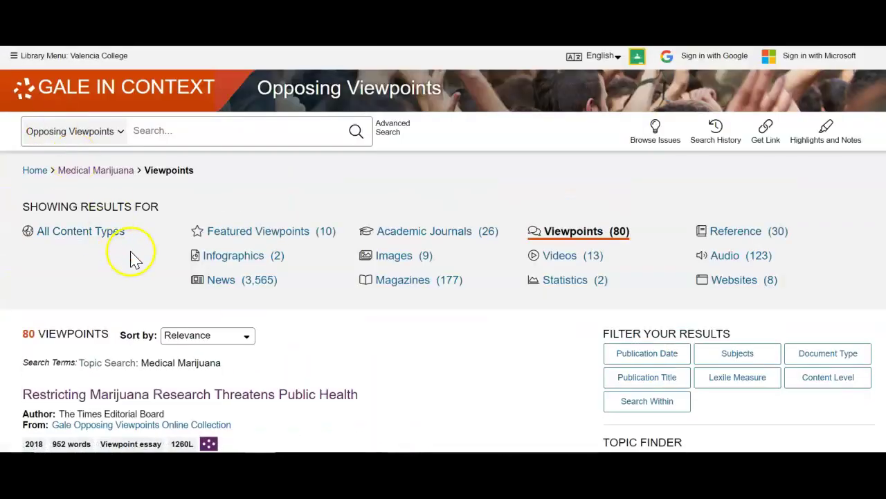
pyautogui.click(115, 174)
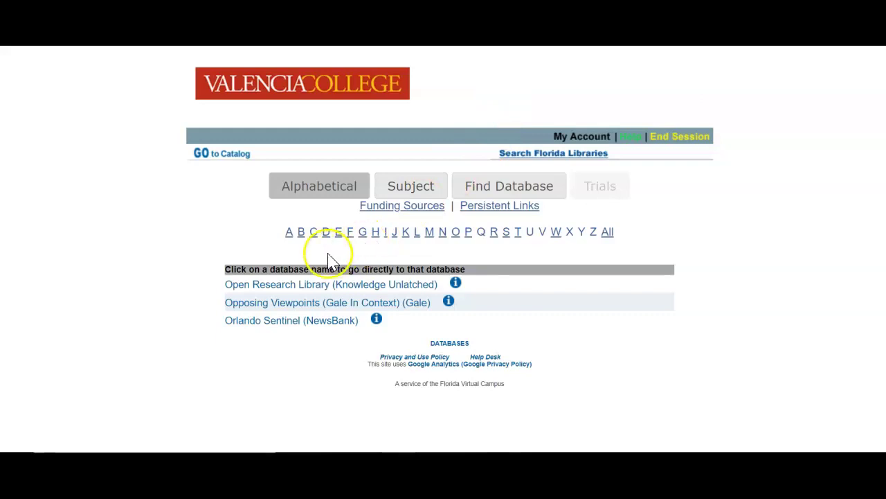
# Open Academic Search Complete (EBSCO) from the library databases starting with A and search it for "medical marijuana"
pyautogui.click(289, 236)
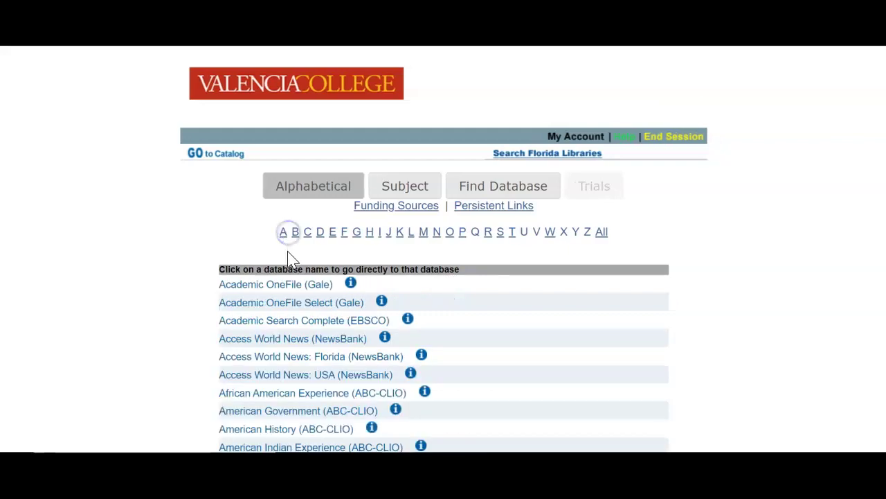
pyautogui.click(285, 322)
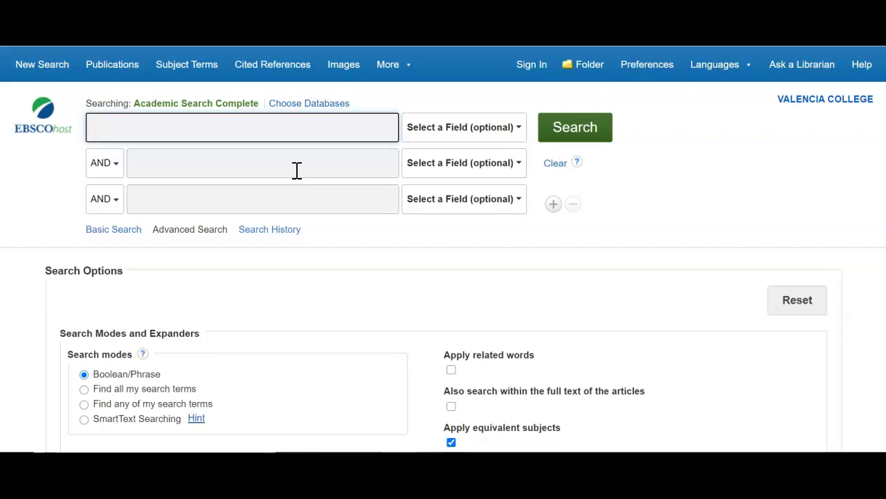
pyautogui.write('medical marijuana')
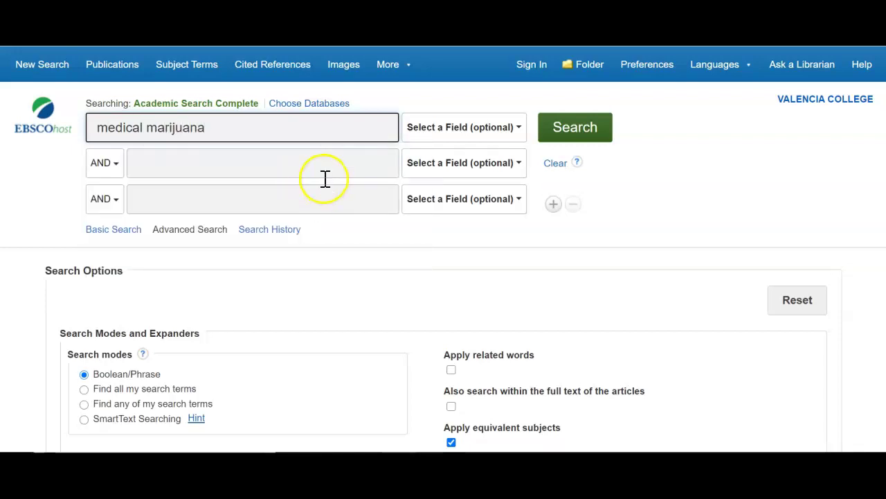
pyautogui.click(323, 177)
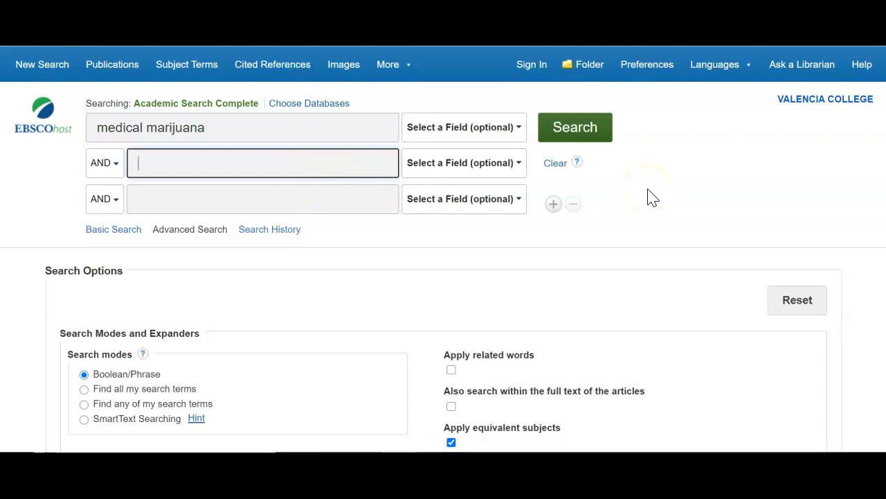
pyautogui.click(547, 129)
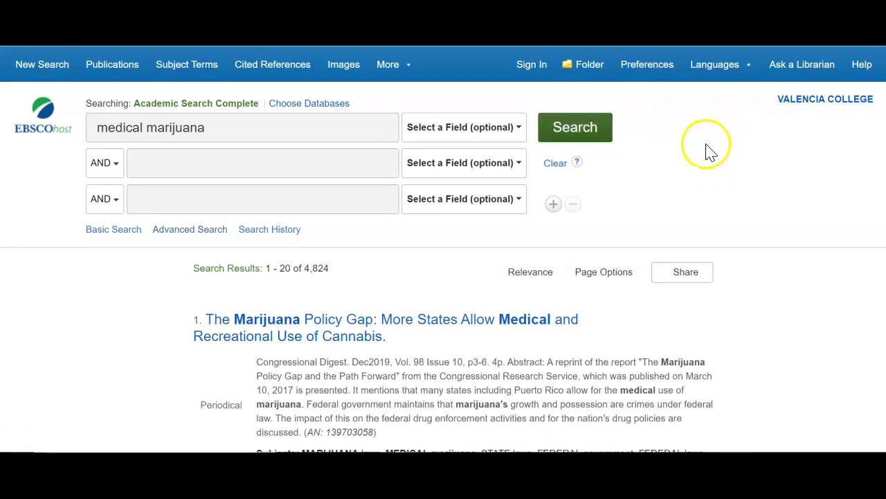
# Narrow the search by adding "dangers" as a second term combined with AND, and run it again
pyautogui.scroll(-1, 705, 151)
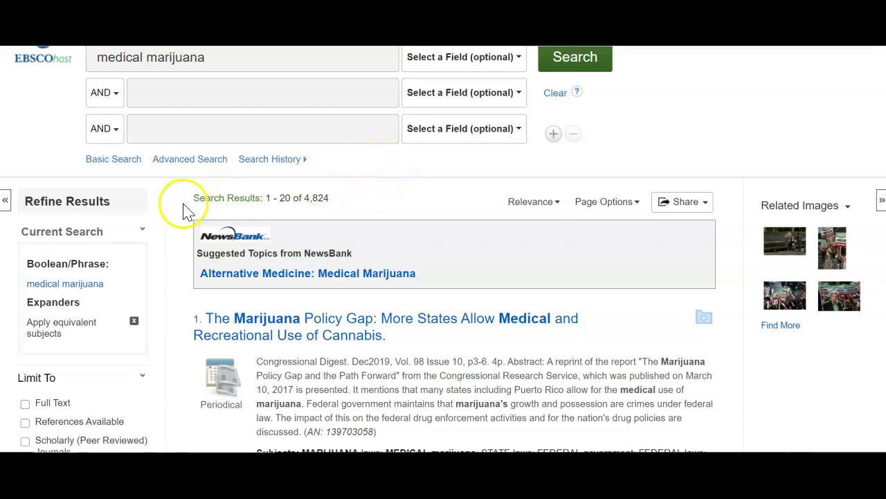
pyautogui.scroll(1, 192, 196)
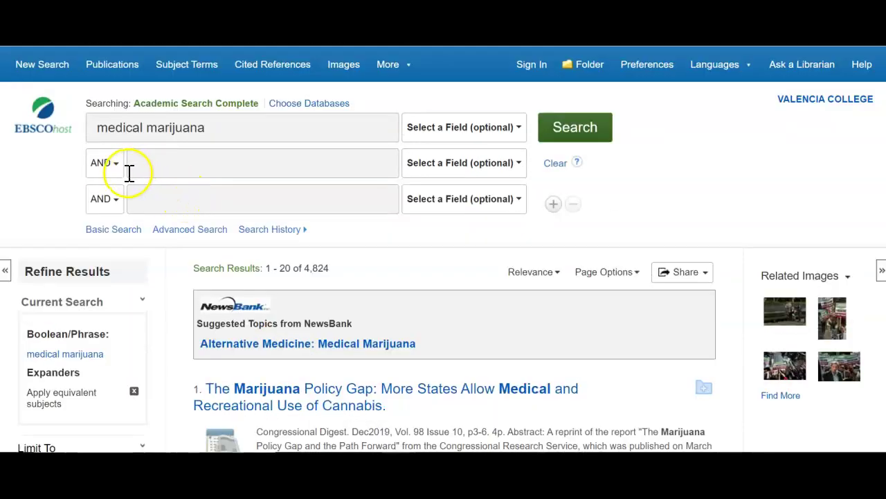
pyautogui.click(171, 165)
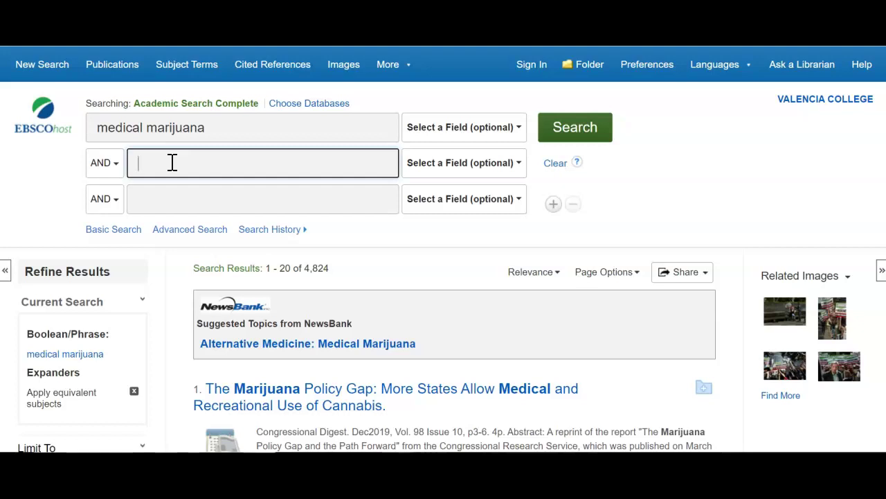
pyautogui.write('dangers')
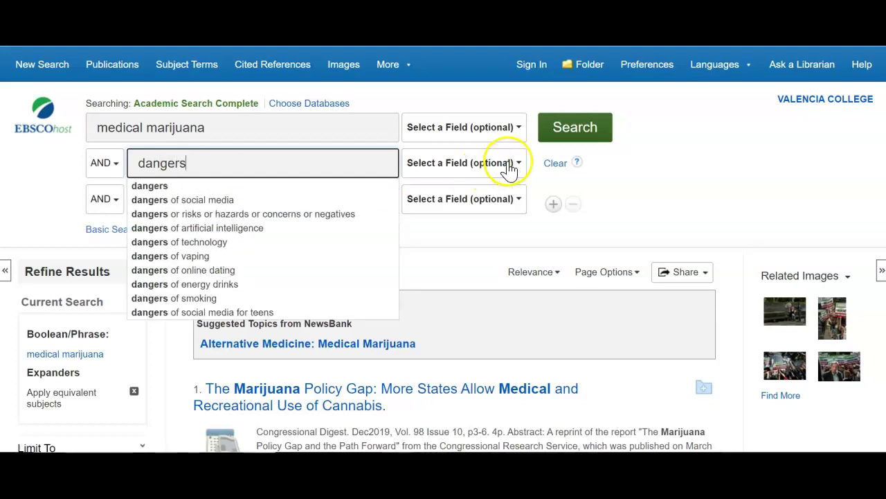
pyautogui.click(556, 128)
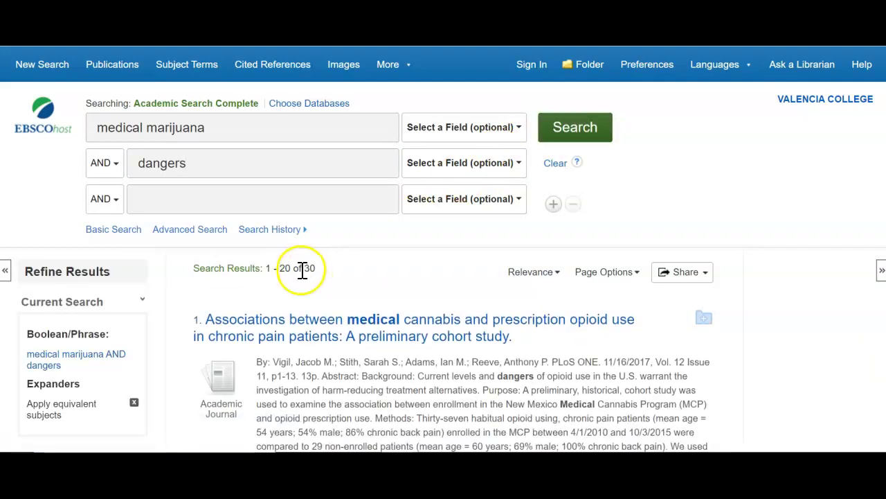
# Look over the first result's abstract and limit the results to publication dates from 2015 to 2020
pyautogui.scroll(-2, 409, 239)
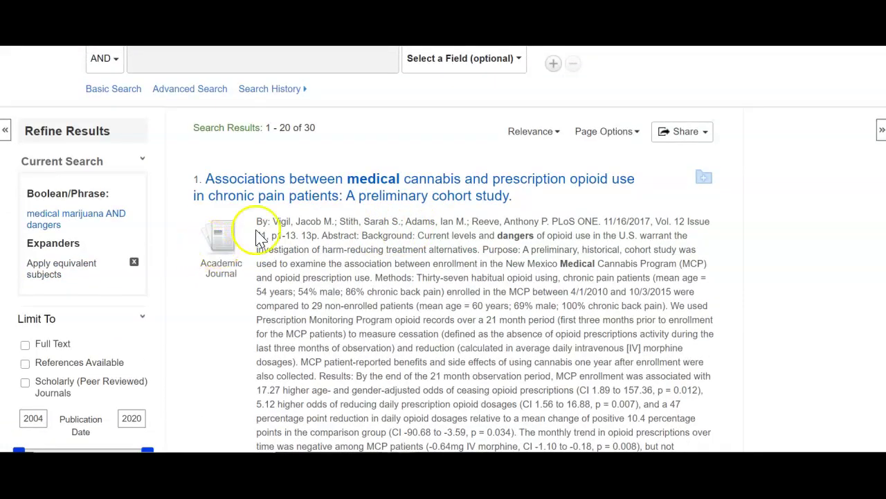
pyautogui.scroll(-4, 398, 183)
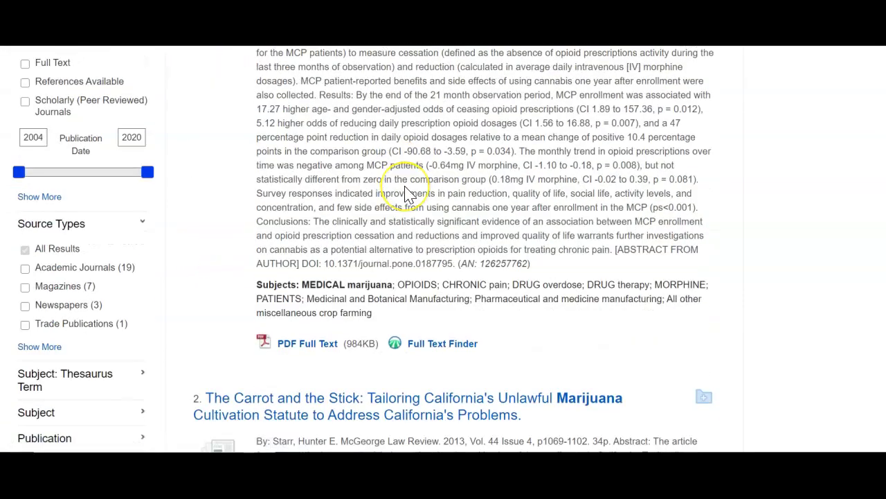
pyautogui.scroll(-1, 409, 194)
pyautogui.scroll(3, 409, 194)
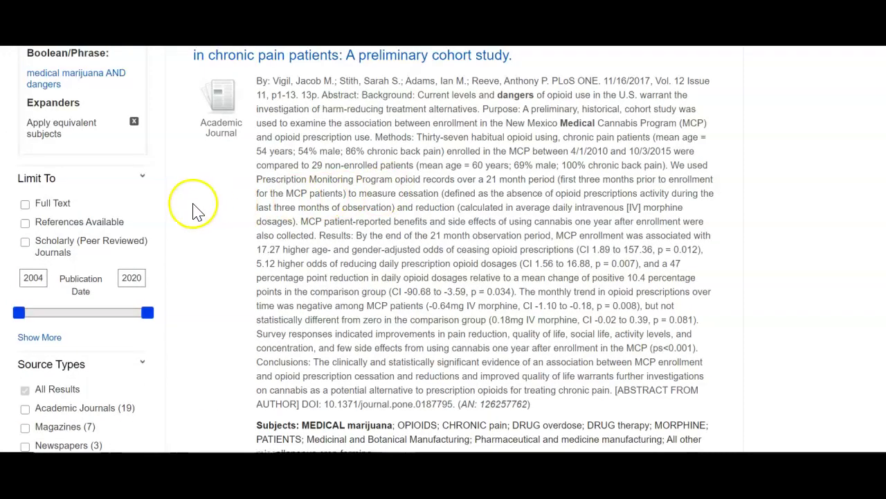
pyautogui.scroll(1, 119, 192)
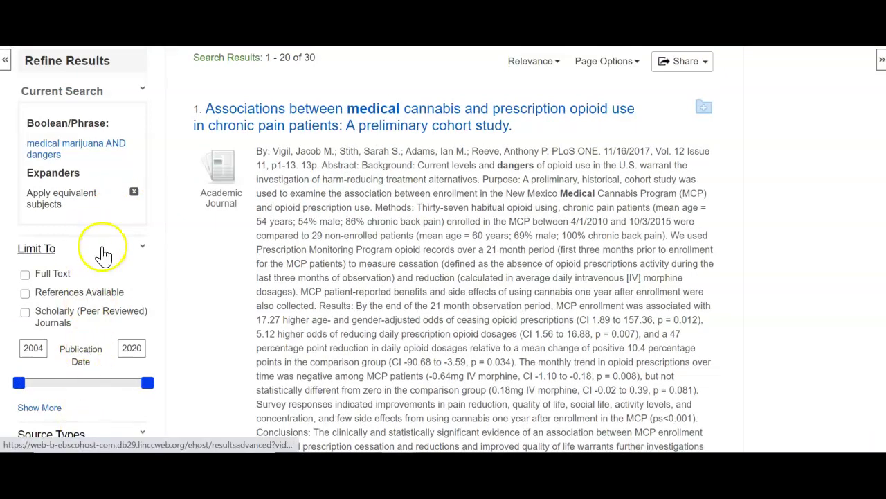
pyautogui.scroll(-1, 108, 238)
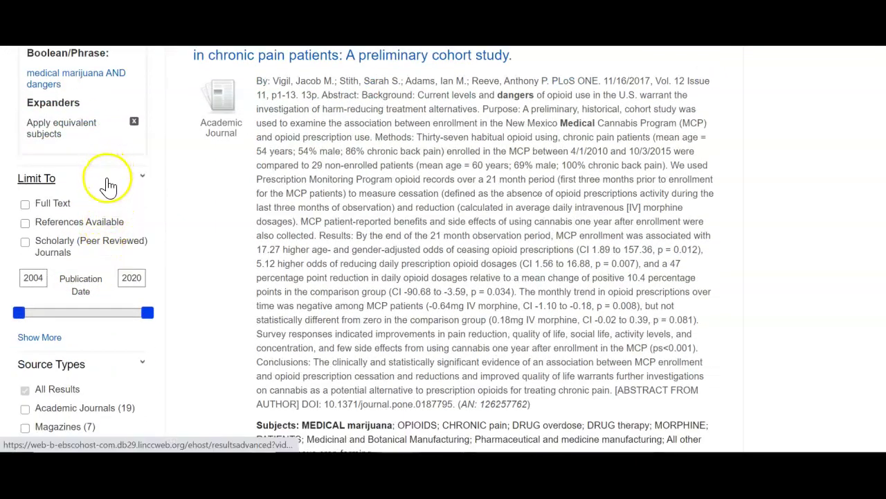
pyautogui.moveTo(28, 318); pyautogui.dragTo(104, 321)
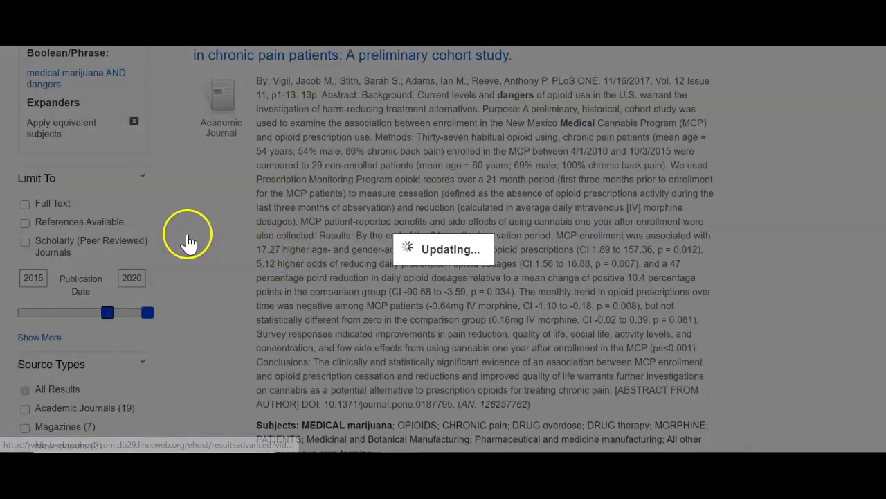
# Review the full list of source types available for the narrowed results and close it without applying a filter
pyautogui.scroll(-5, 189, 242)
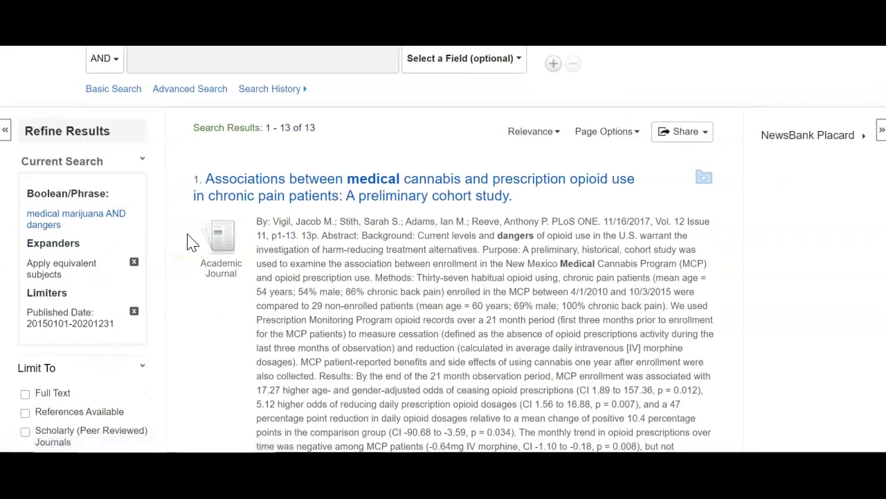
pyautogui.scroll(-2, 192, 243)
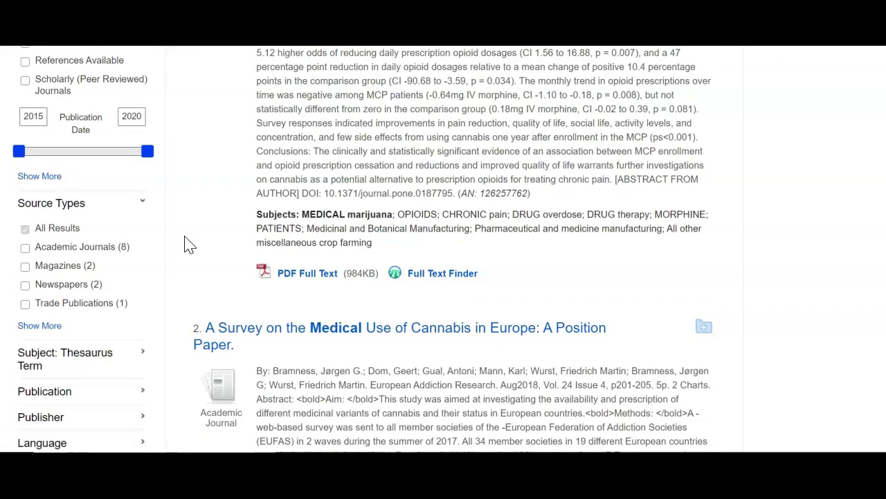
pyautogui.scroll(-1, 188, 243)
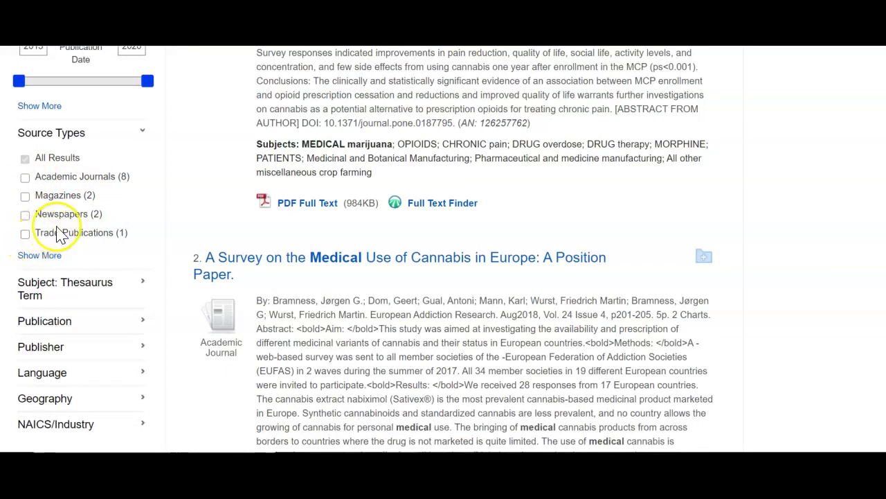
pyautogui.click(42, 255)
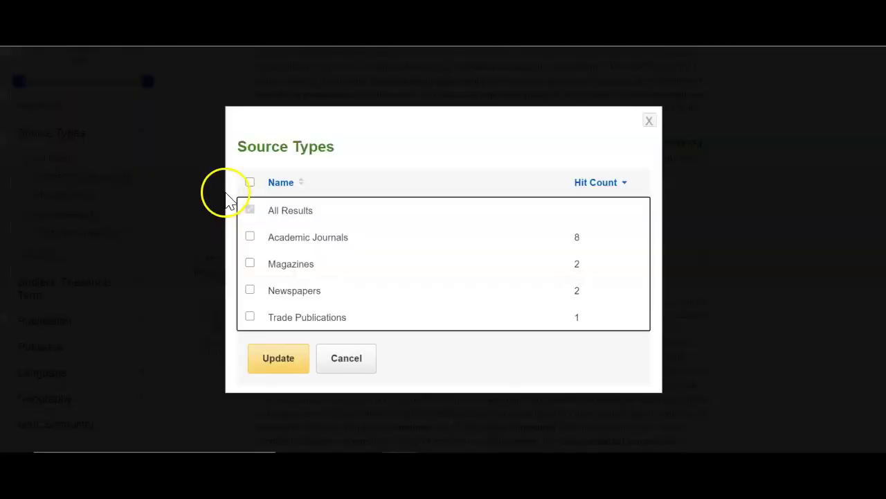
pyautogui.scroll(-1, 312, 259)
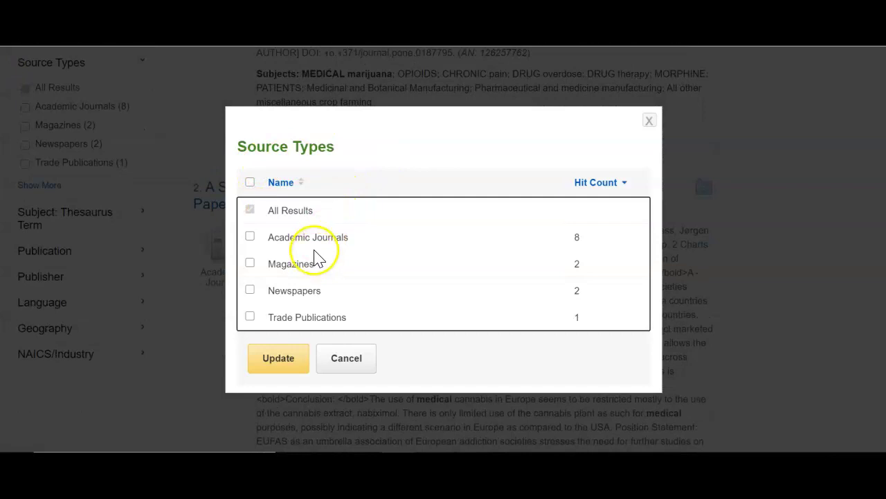
pyautogui.scroll(1, 312, 253)
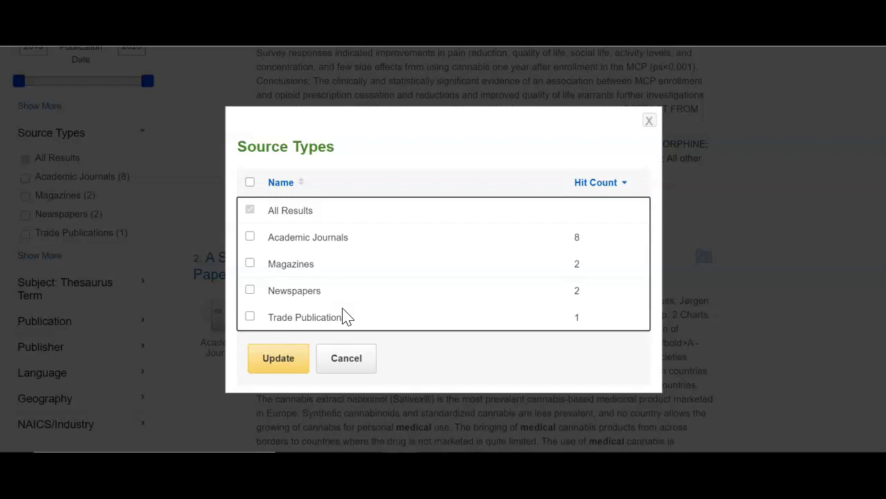
pyautogui.click(344, 353)
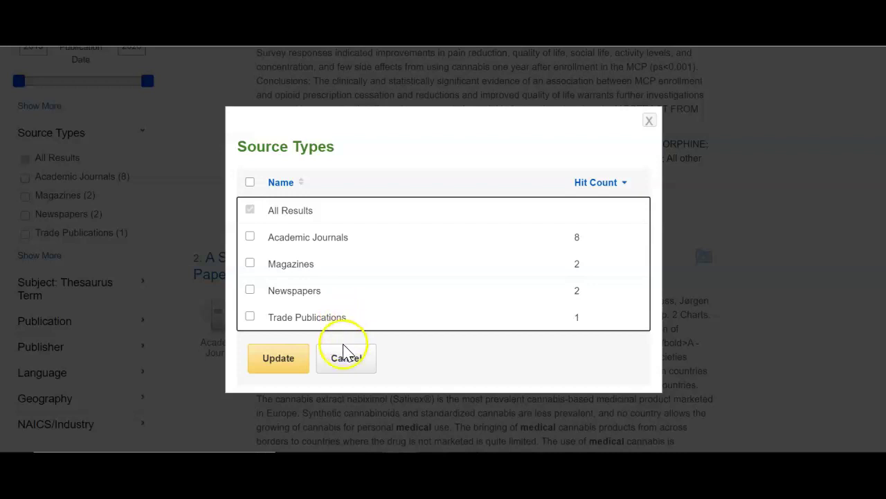
pyautogui.scroll(-1, 90, 182)
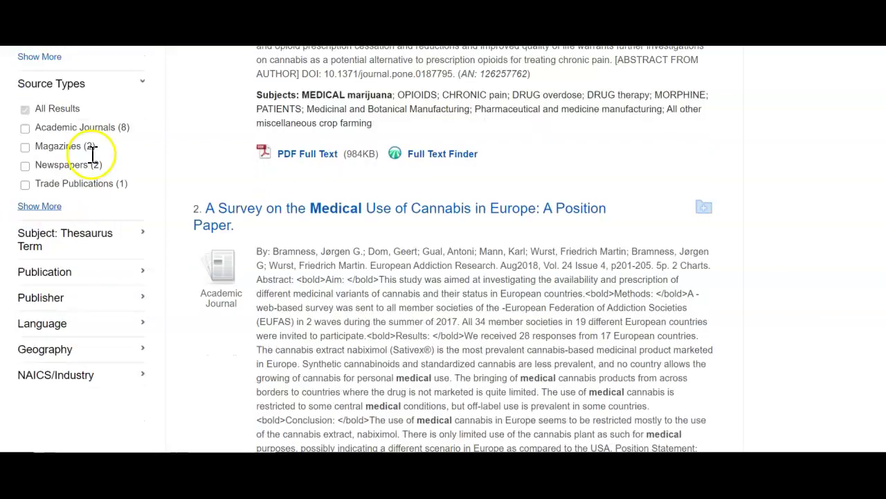
# Review the full list of subject thesaurus terms for the narrowed results and close it without applying a filter
pyautogui.click(67, 221)
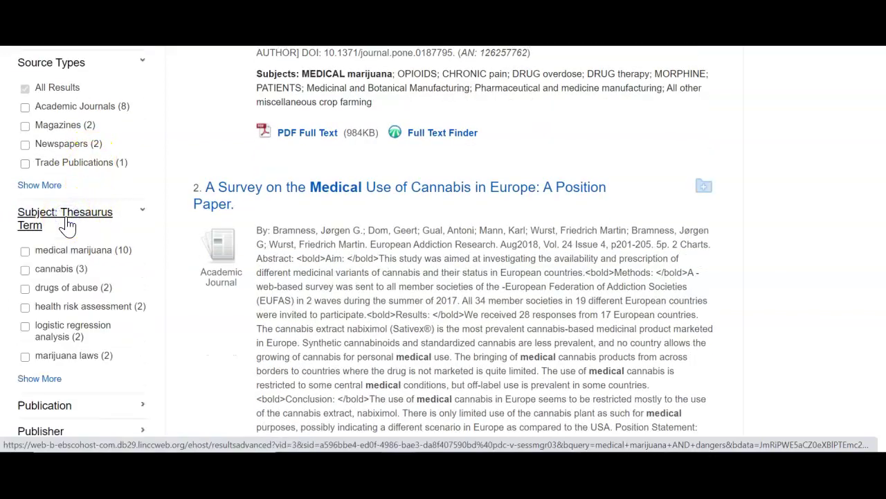
pyautogui.click(46, 384)
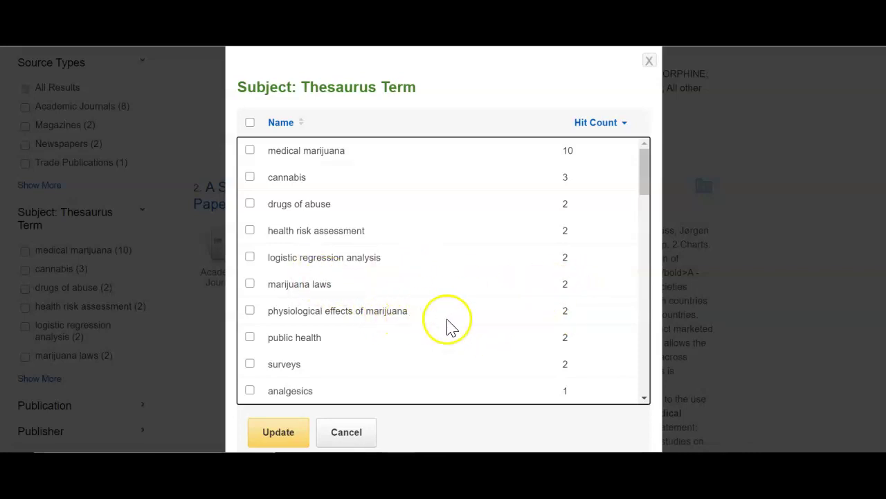
pyautogui.scroll(-3, 603, 312)
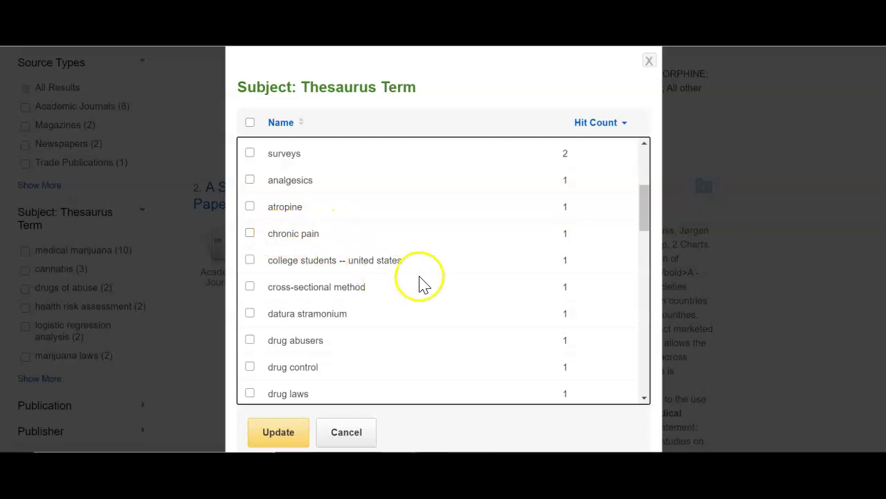
pyautogui.scroll(-3, 587, 285)
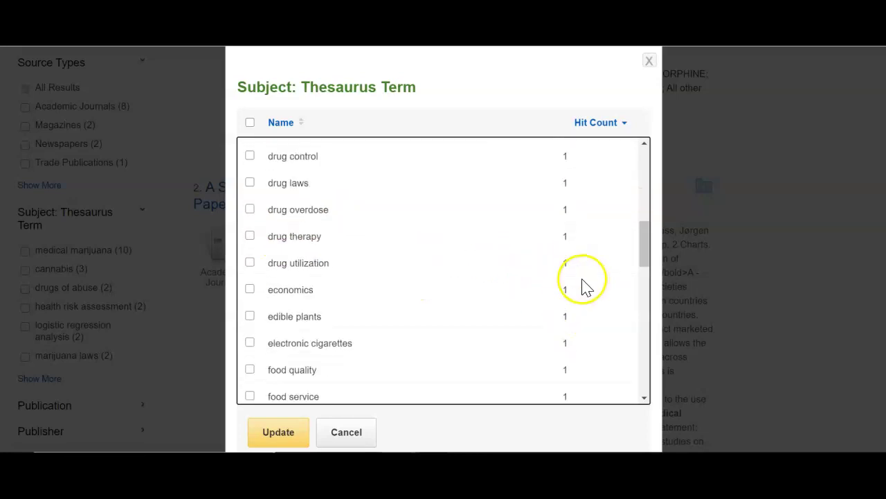
pyautogui.scroll(-2, 586, 285)
pyautogui.scroll(-1, 581, 286)
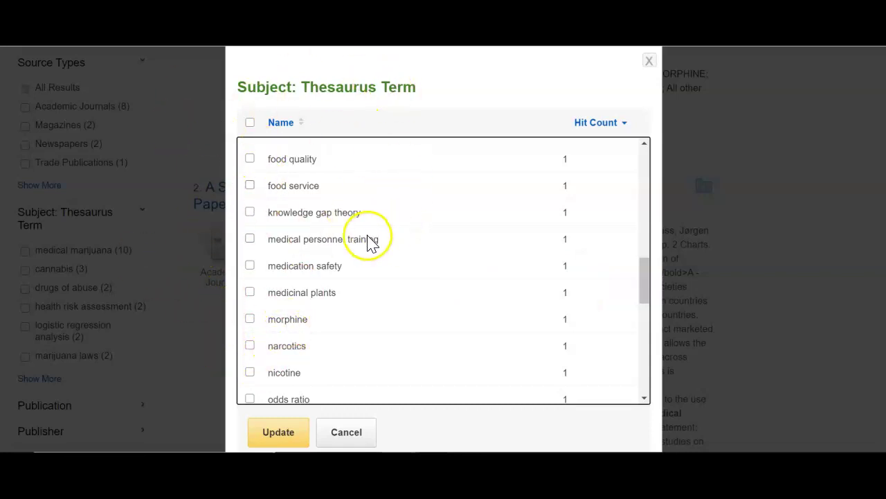
pyautogui.click(361, 432)
# Open the detailed record of the first result, on medical cannabis and prescription opioid use, and read its subject terms, keywords and abstract
pyautogui.scroll(8, 381, 257)
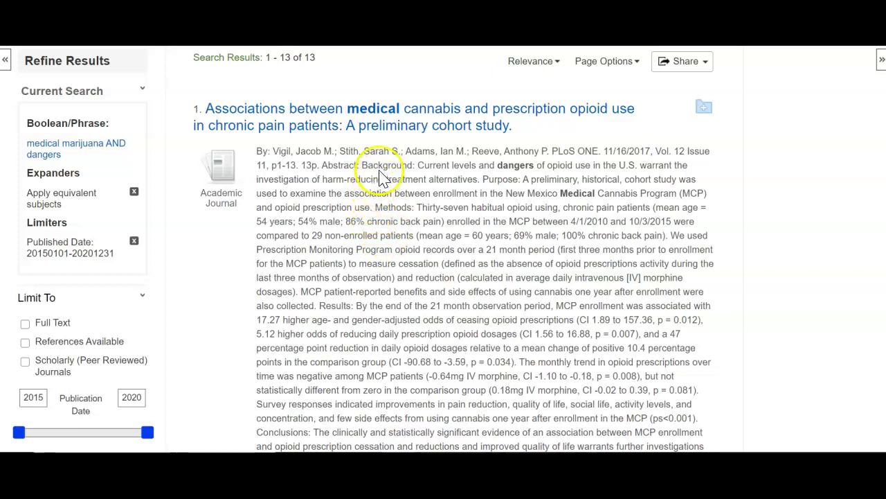
pyautogui.click(386, 137)
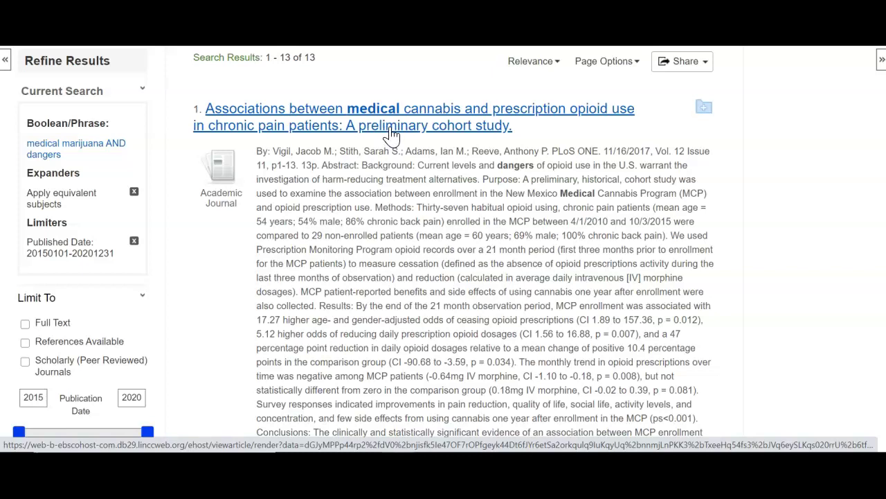
pyautogui.click(391, 135)
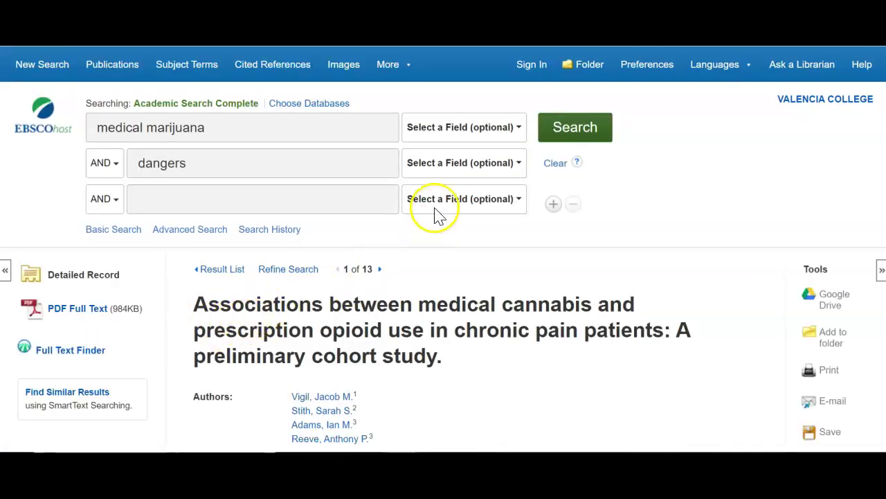
pyautogui.scroll(-3, 480, 205)
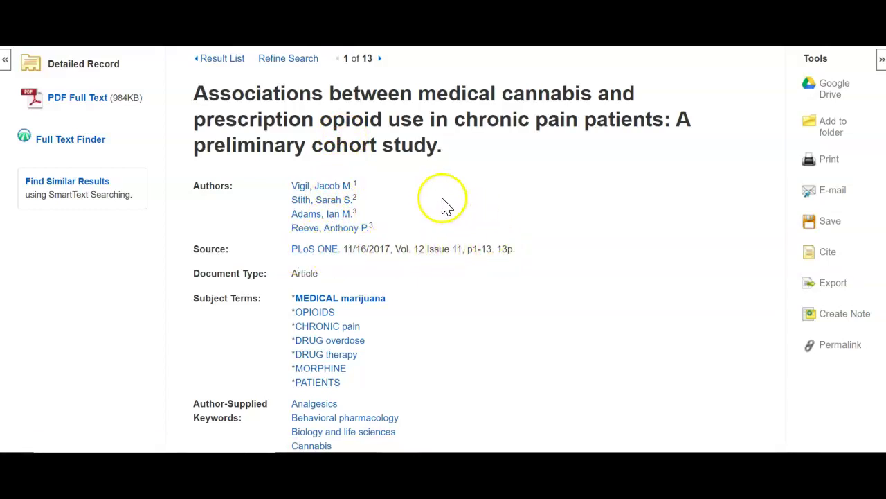
pyautogui.scroll(-1, 438, 202)
pyautogui.scroll(-1, 438, 202)
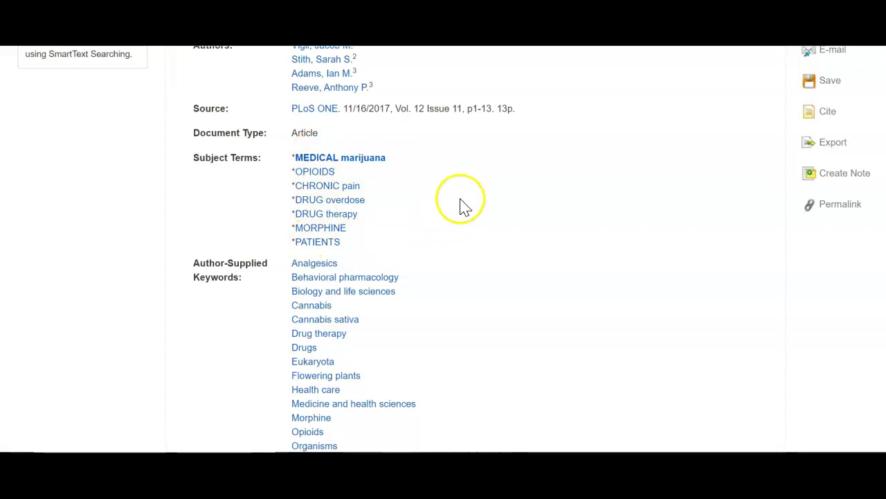
pyautogui.scroll(-2, 461, 204)
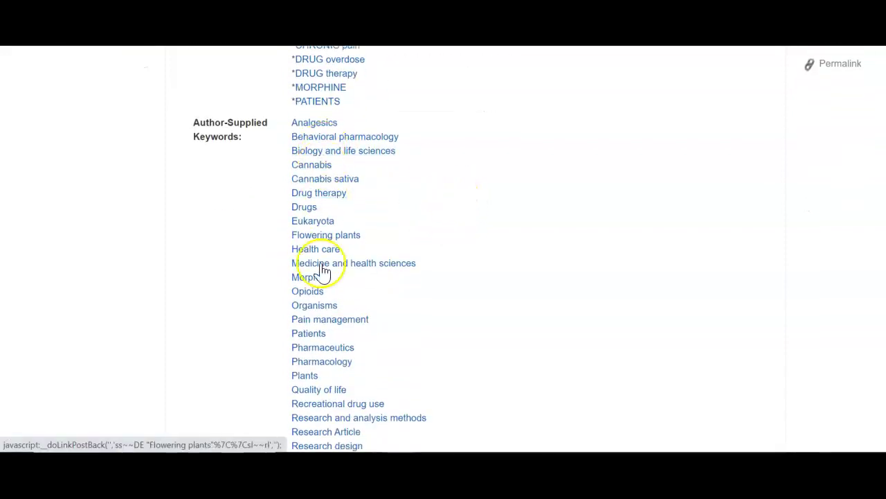
pyautogui.scroll(-2, 509, 123)
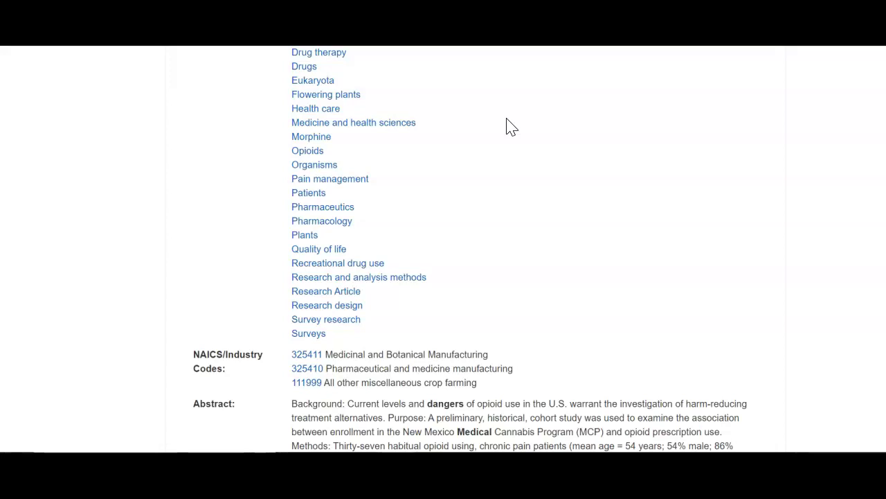
pyautogui.scroll(-4, 509, 127)
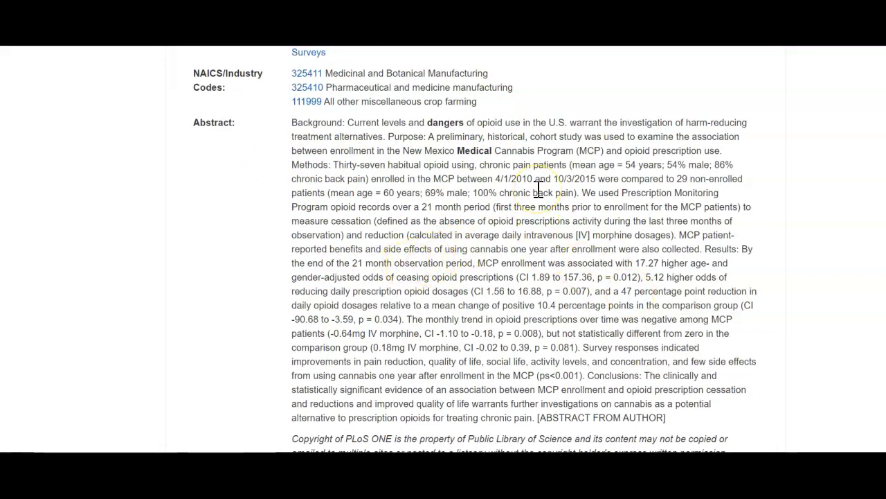
pyautogui.scroll(-2, 526, 197)
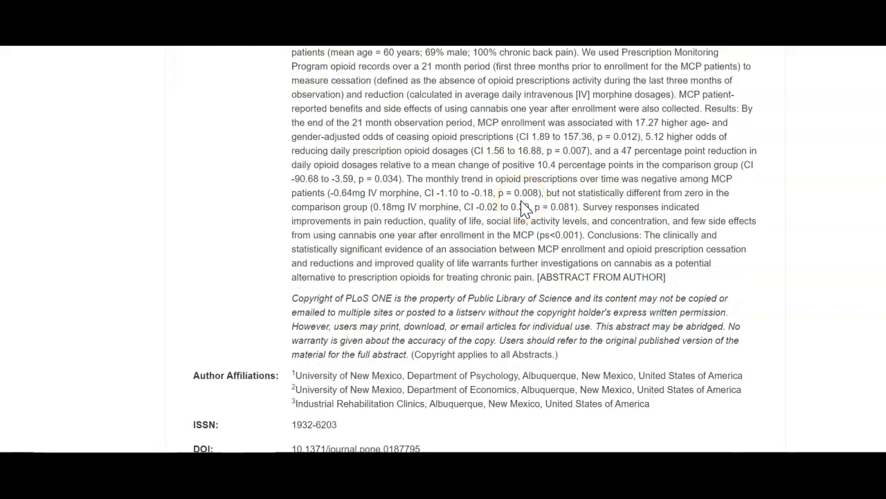
# Open the PDF full text of the medical cannabis and opioid use article and look over its opening page
pyautogui.moveTo(881, 288); pyautogui.dragTo(881, 126)
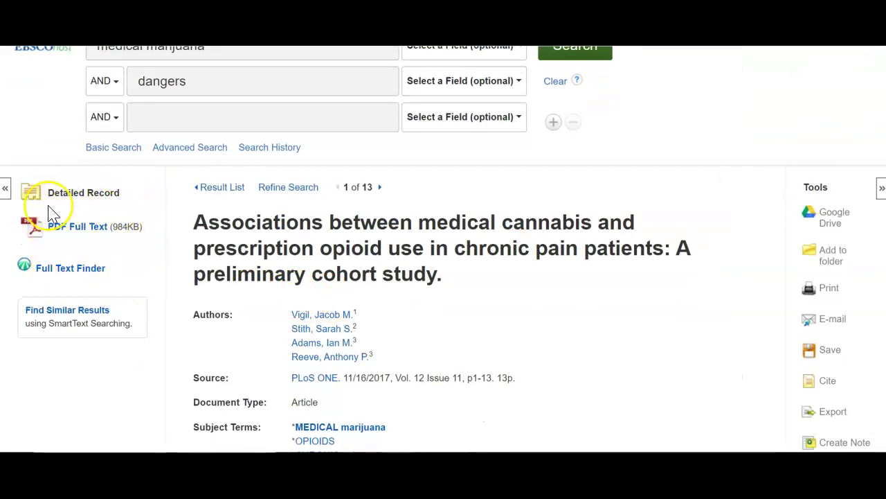
pyautogui.click(78, 234)
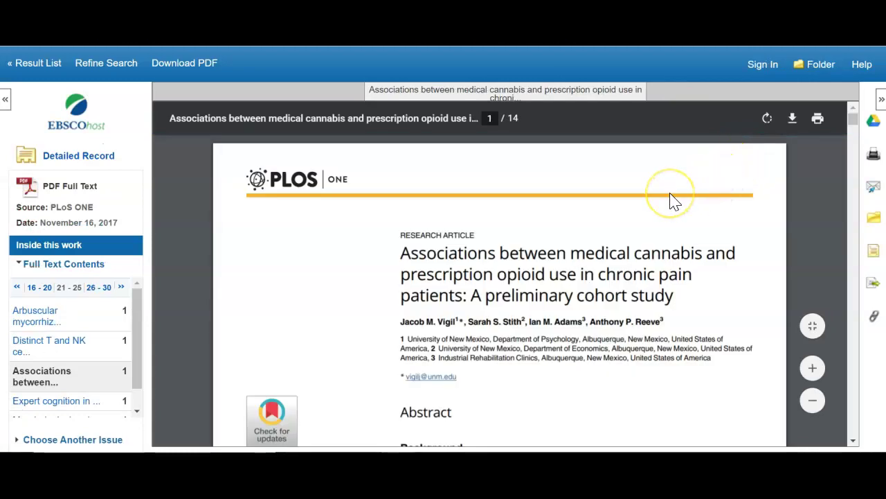
pyautogui.scroll(-2, 670, 198)
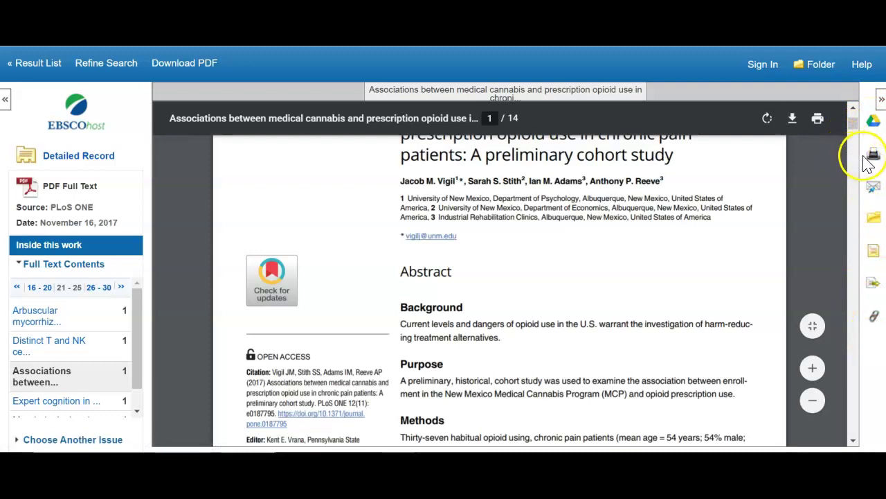
# Bring up the article's citation formats, select the MLA works cited entry, and close the citations
pyautogui.click(874, 256)
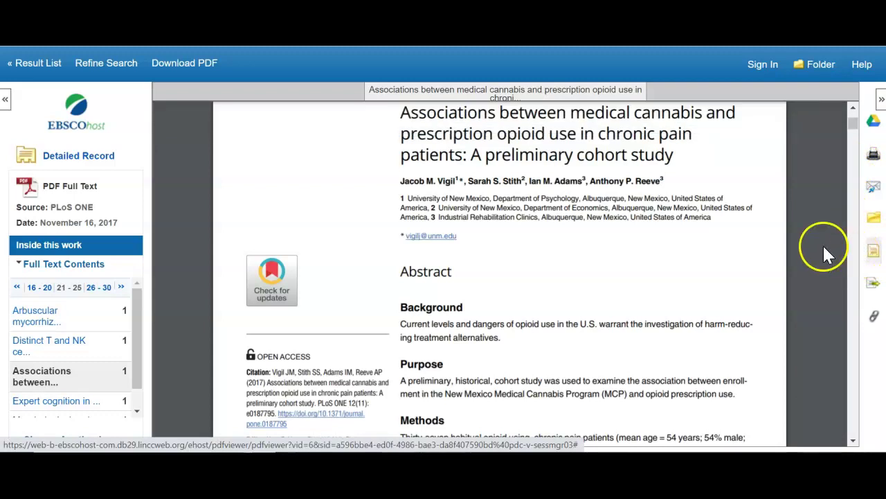
pyautogui.scroll(-5, 620, 199)
pyautogui.scroll(-3, 620, 200)
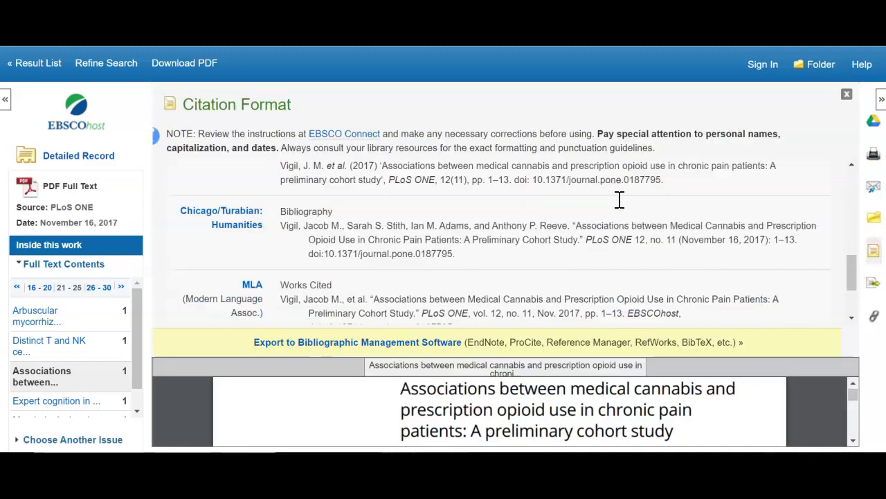
pyautogui.tripleClick(498, 210)
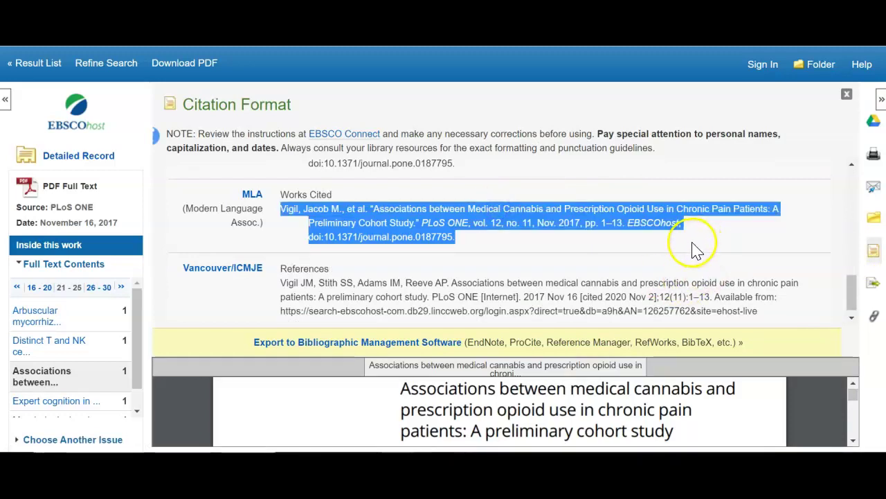
pyautogui.click(845, 95)
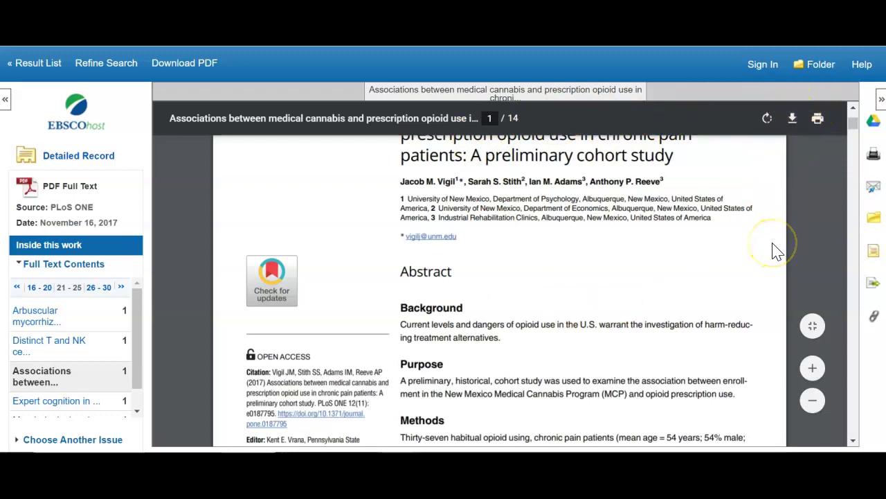
# Leave the PDF for the article's detailed record and look the article up with Full Text Finder
pyautogui.scroll(1, 774, 246)
pyautogui.click(40, 65)
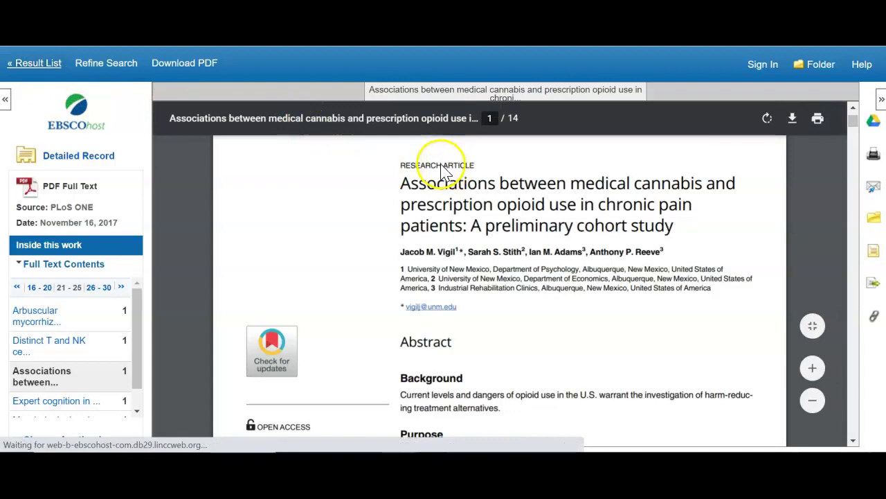
pyautogui.scroll(-4, 331, 308)
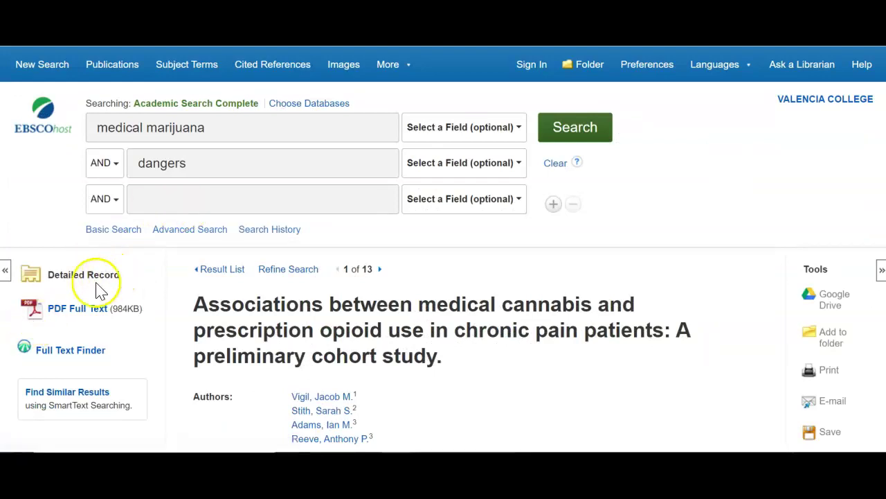
pyautogui.scroll(-2, 99, 289)
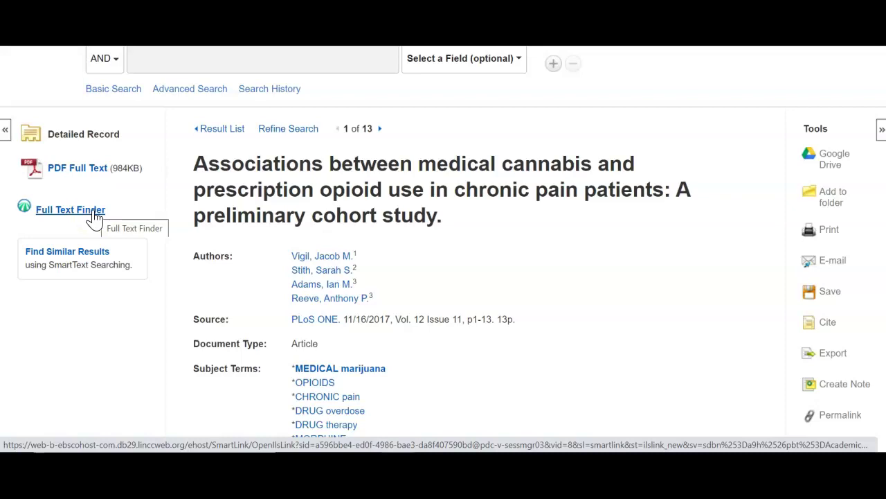
pyautogui.click(95, 211)
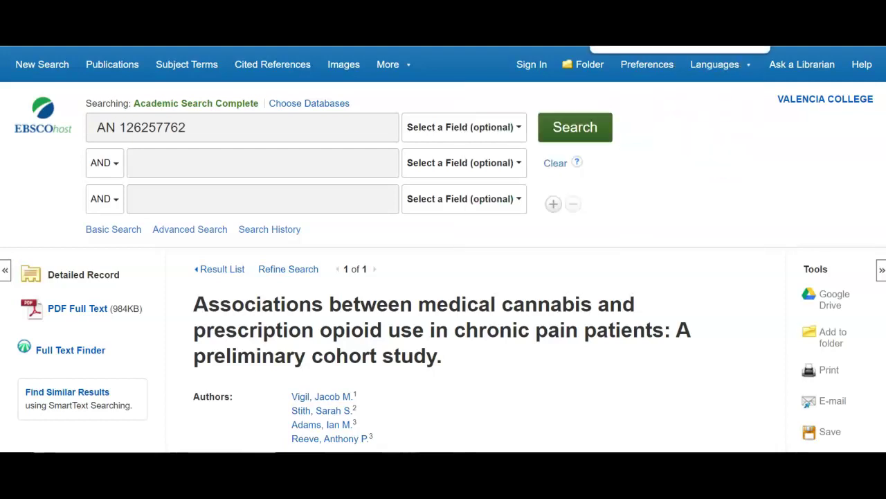
pyautogui.scroll(-2, 444, 277)
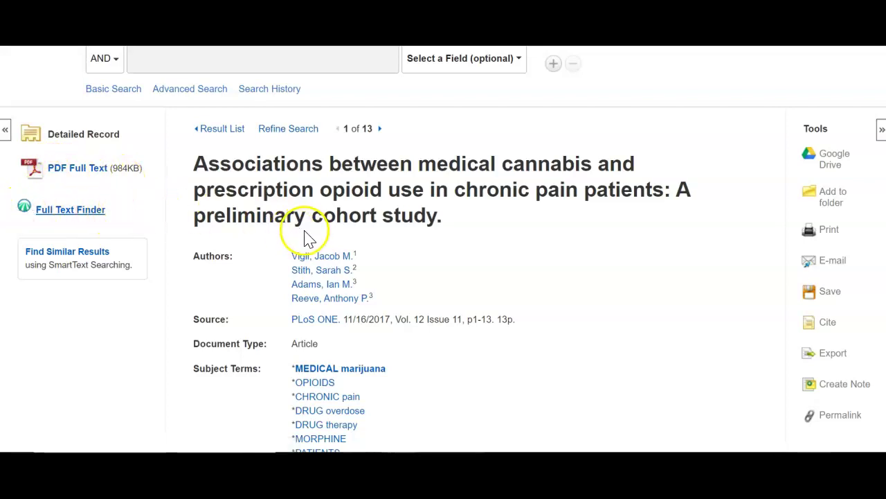
# Return to the result list for medical marijuana AND dangers and look over the first result
pyautogui.scroll(2, 308, 237)
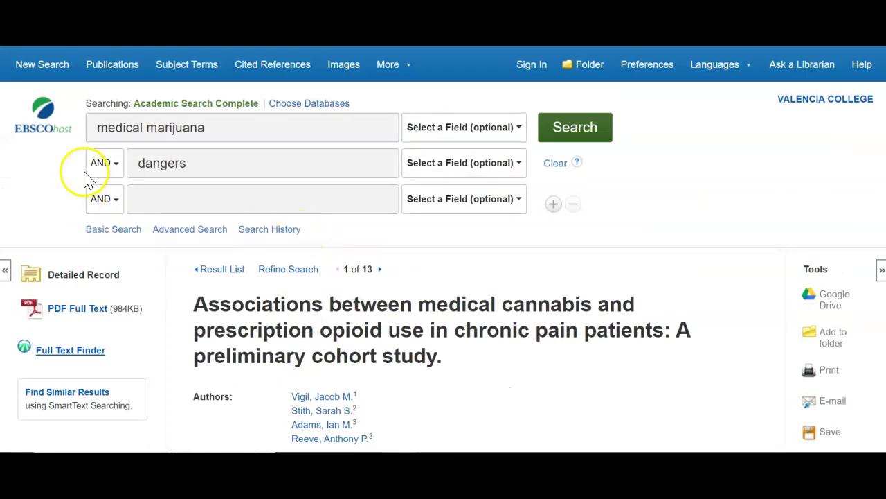
pyautogui.click(31, 64)
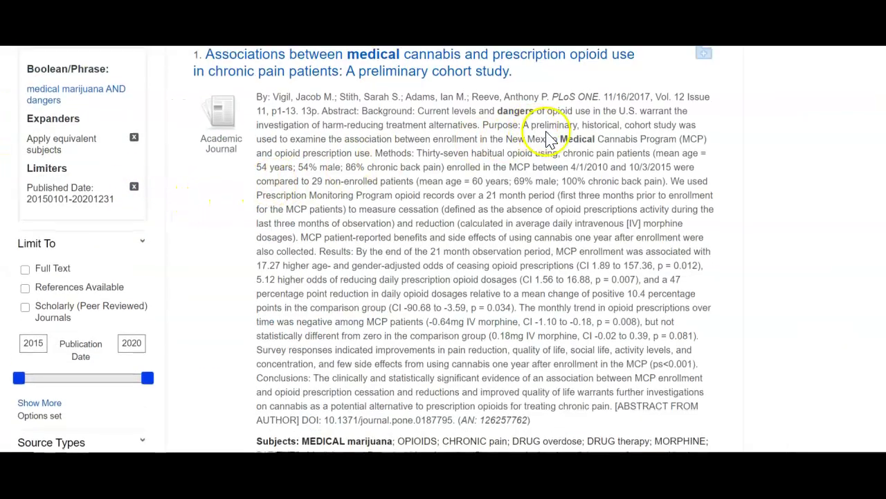
pyautogui.scroll(-1, 547, 136)
pyautogui.scroll(-1, 409, 153)
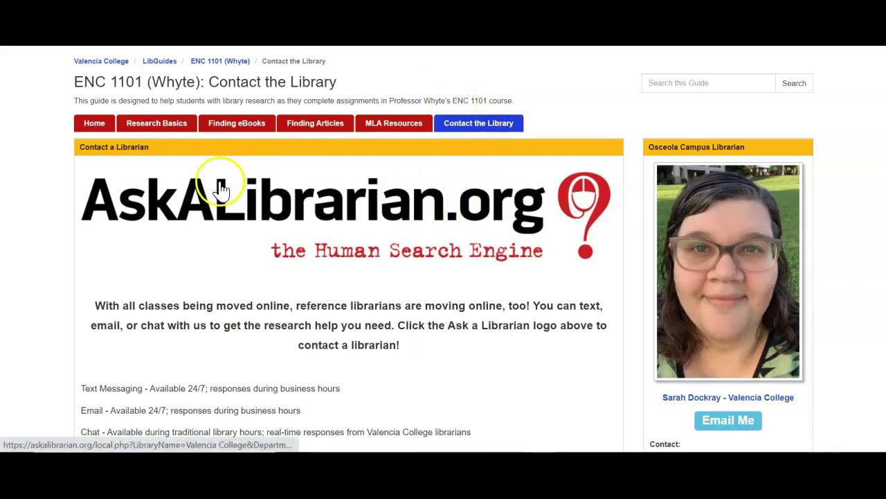
# Open the Ask a Librarian service from the ENC 1101 guide's library contact page and look over its text, chat and email options
pyautogui.click(360, 227)
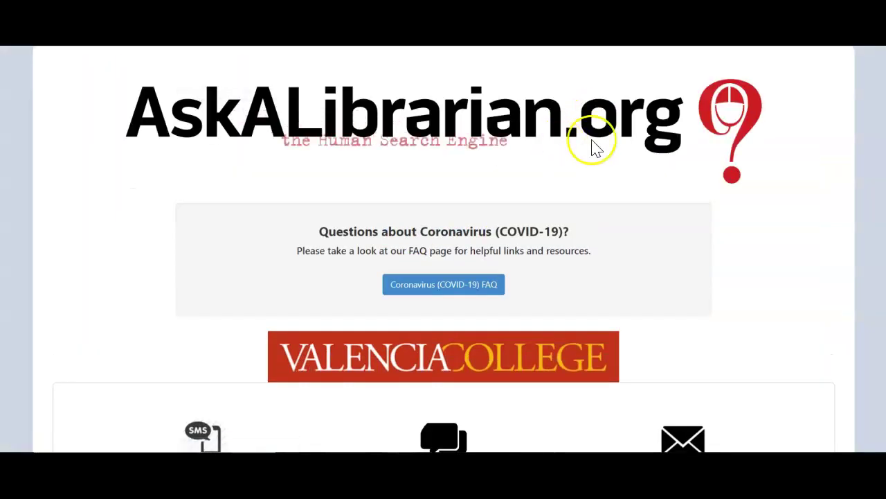
pyautogui.scroll(-5, 595, 147)
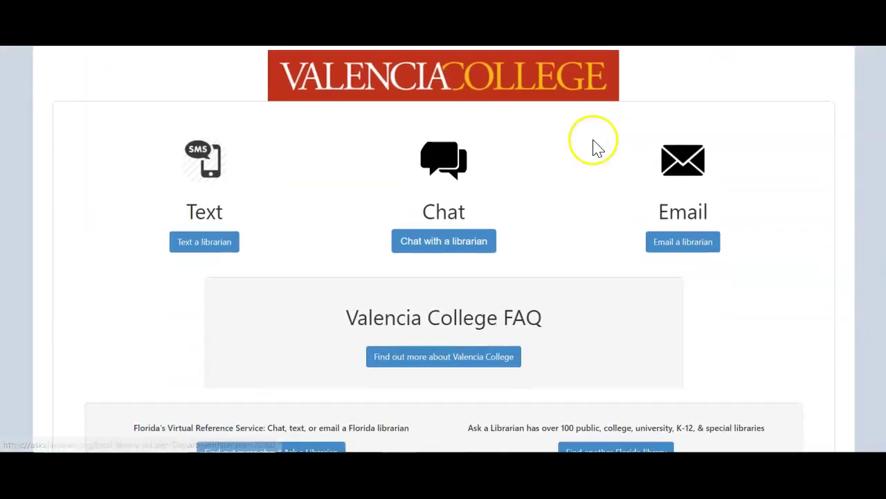